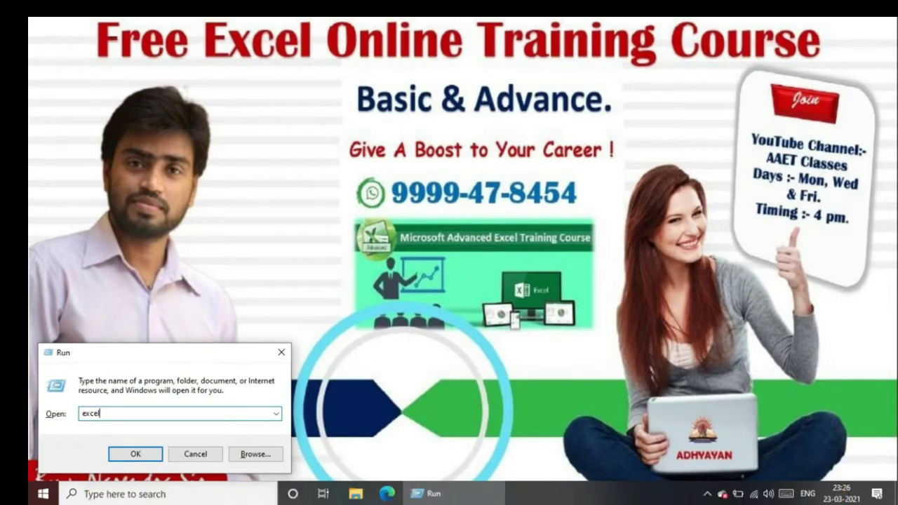
- Launch Excel by entering excel in the Run dialog
{"action": "key", "text": "Return"}
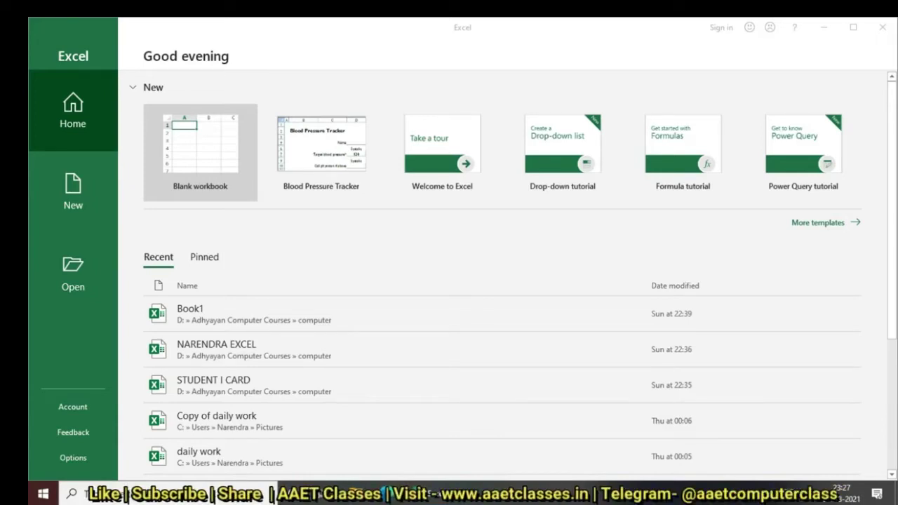
- Create a new blank workbook, Book1, from the Excel start screen
{"action": "left_click", "coordinate": [200, 152]}
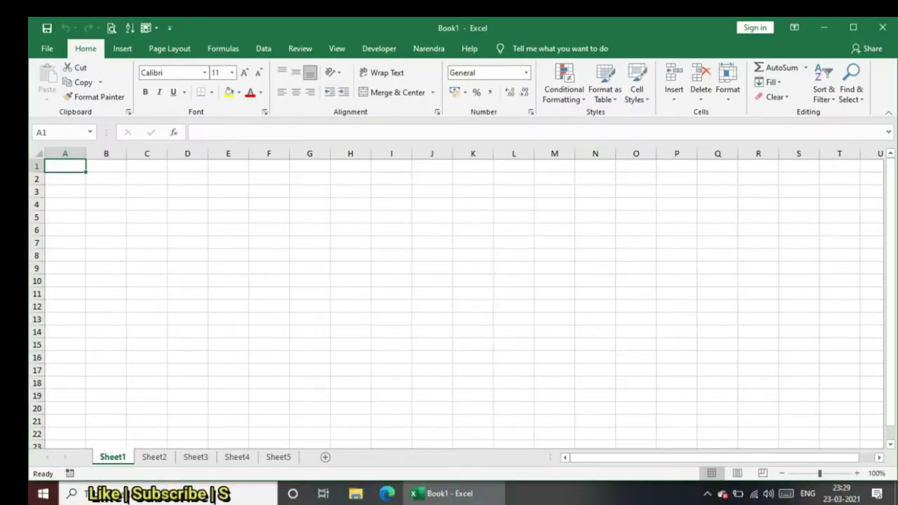
{"action": "right_click", "coordinate": [112, 456]}
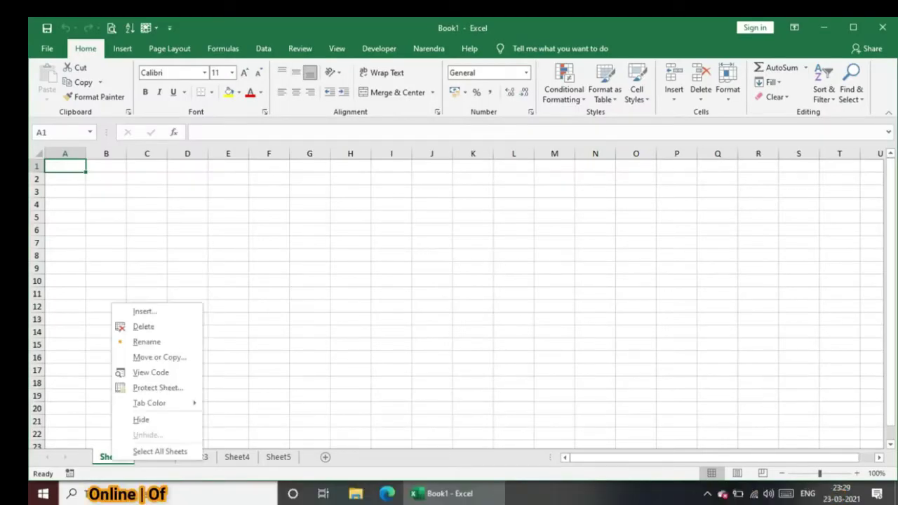
{"action": "key", "text": "Escape"}
{"action": "key", "text": "ctrl+Page_Down"}
{"action": "key", "text": "ctrl+Page_Down"}
{"action": "key", "text": "ctrl+Page_Down"}
{"action": "key", "text": "ctrl+Page_Up"}
{"action": "key", "text": "ctrl+Page_Up"}
{"action": "key", "text": "ctrl+Page_Up"}
{"action": "key", "text": "ctrl+shift+Page_Up"}
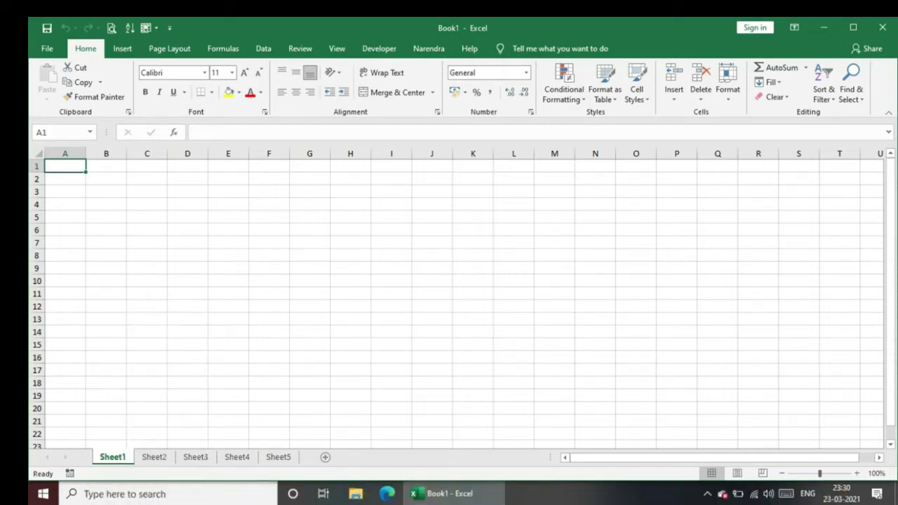
- Rename Sheet1 to Home
{"action": "right_click", "coordinate": [121, 457]}
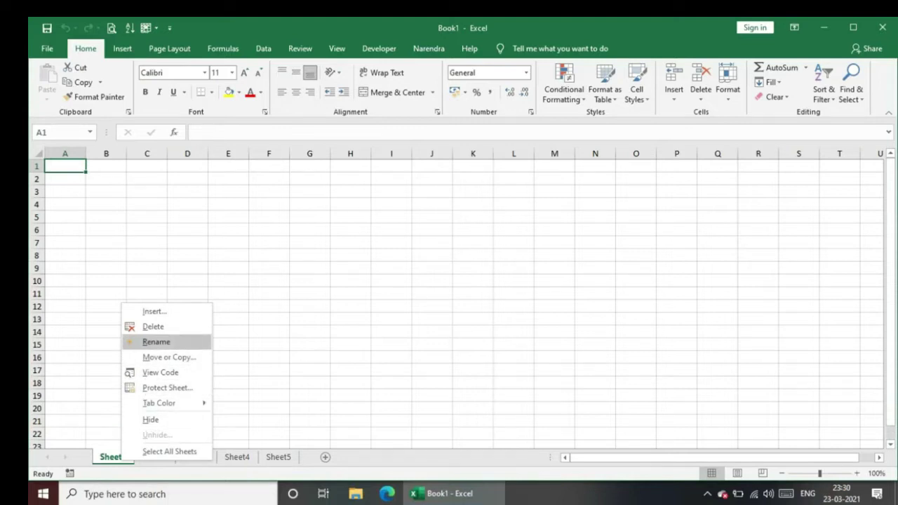
{"action": "left_click", "coordinate": [156, 342]}
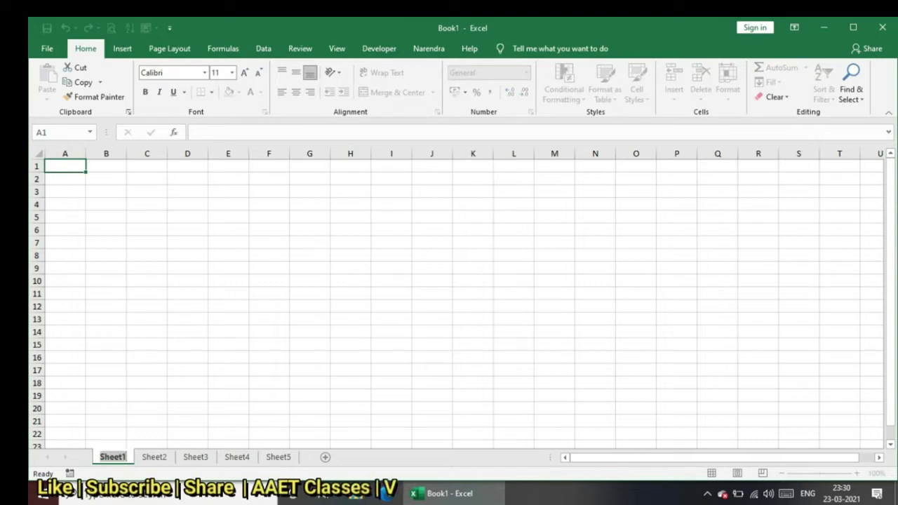
{"action": "type", "text": "Home"}
{"action": "key", "text": "Return"}
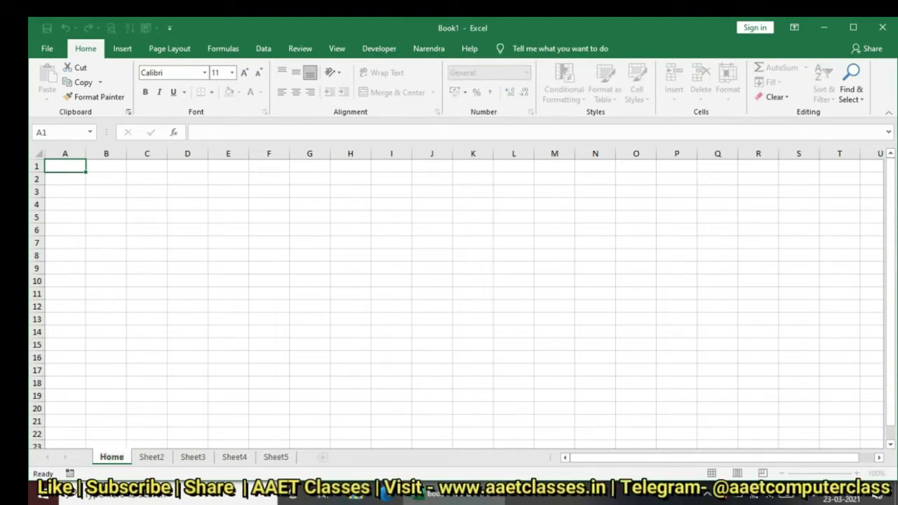
- Rename Sheet2 to January
{"action": "left_click", "coordinate": [151, 456]}
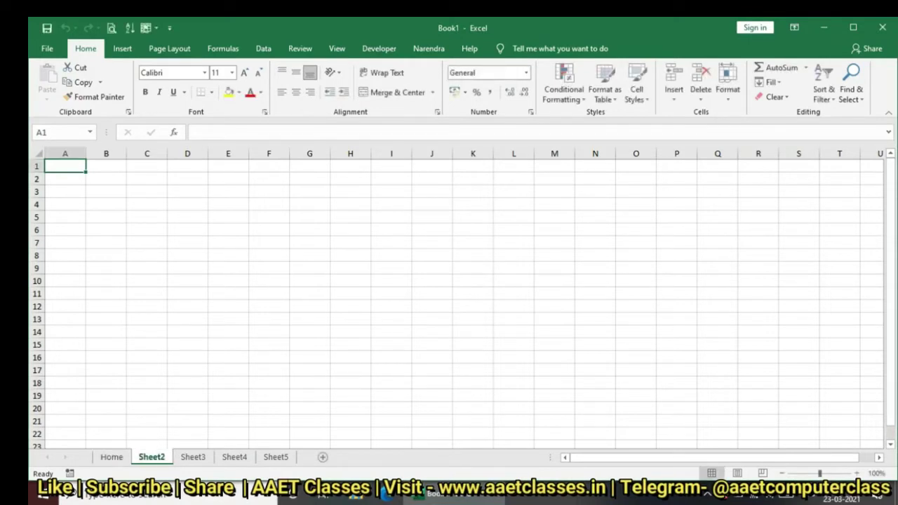
{"action": "right_click", "coordinate": [152, 457]}
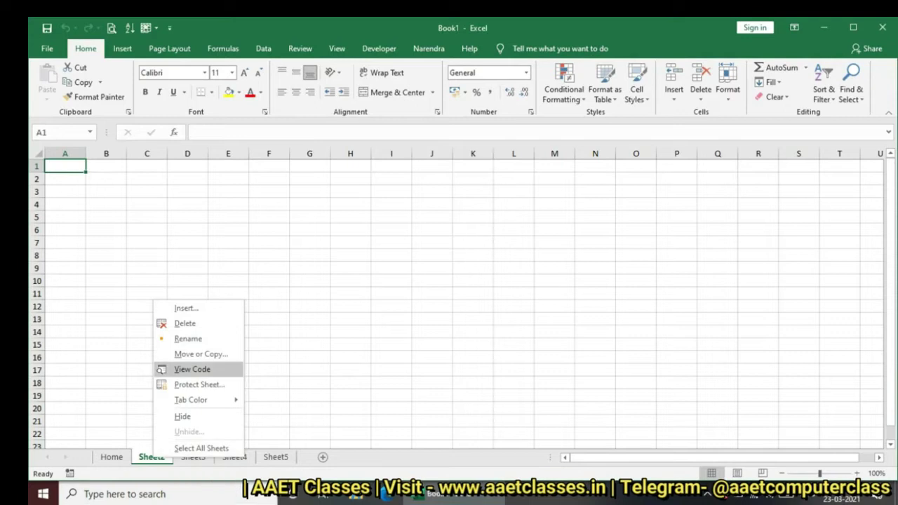
{"action": "key", "text": "Escape"}
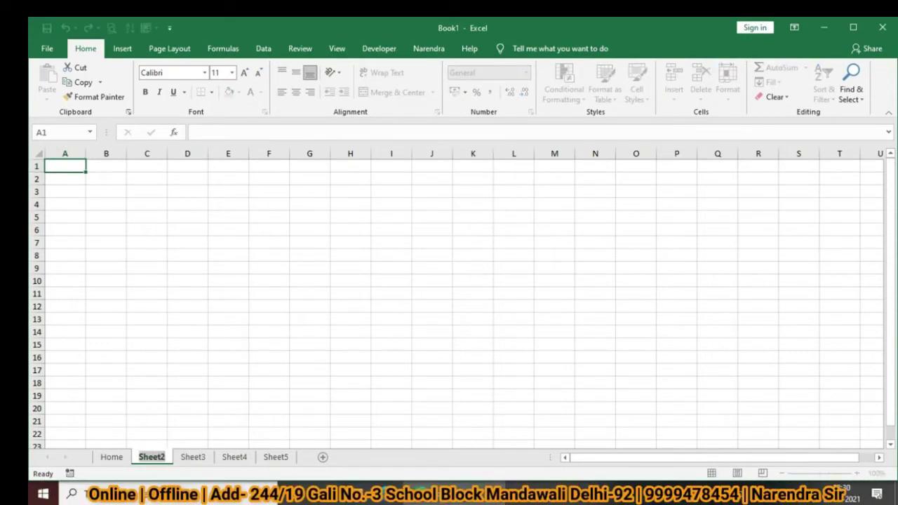
{"action": "type", "text": "N"}
{"action": "key", "text": "BackSpace"}
{"action": "type", "text": "Janu"}
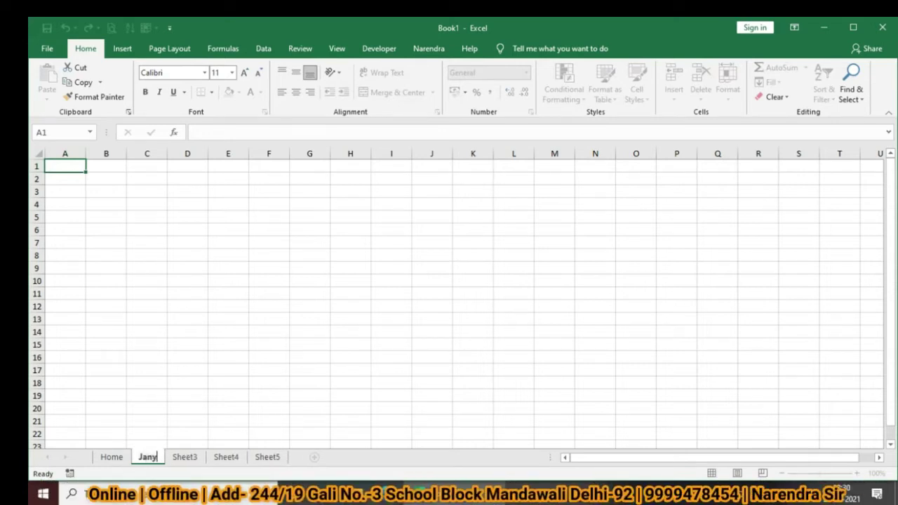
{"action": "type", "text": "ary"}
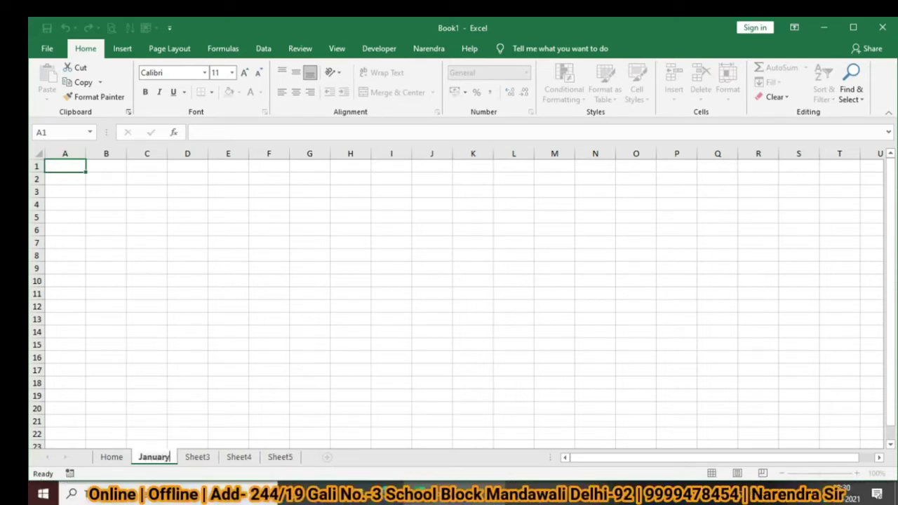
{"action": "left_click", "coordinate": [197, 457]}
- Rename Sheet3 to February, correcting the misspelling
{"action": "right_click", "coordinate": [199, 457]}
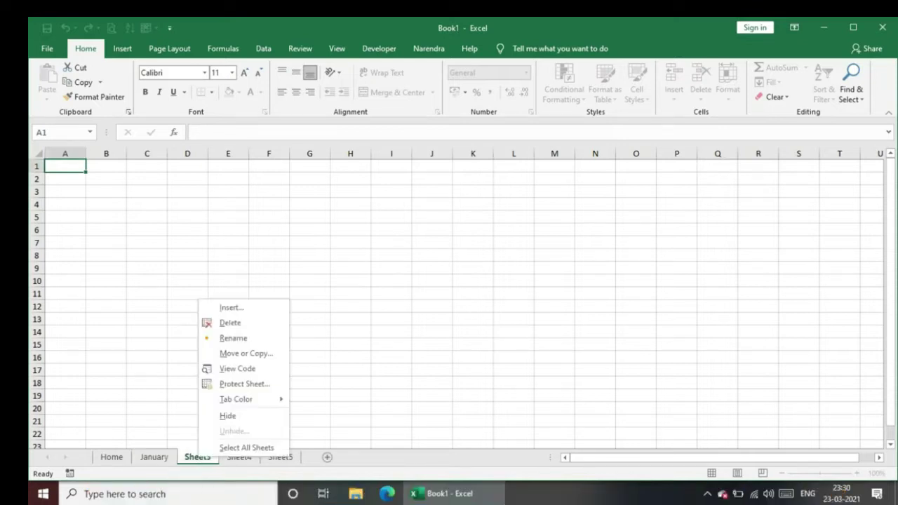
{"action": "type", "text": "r"}
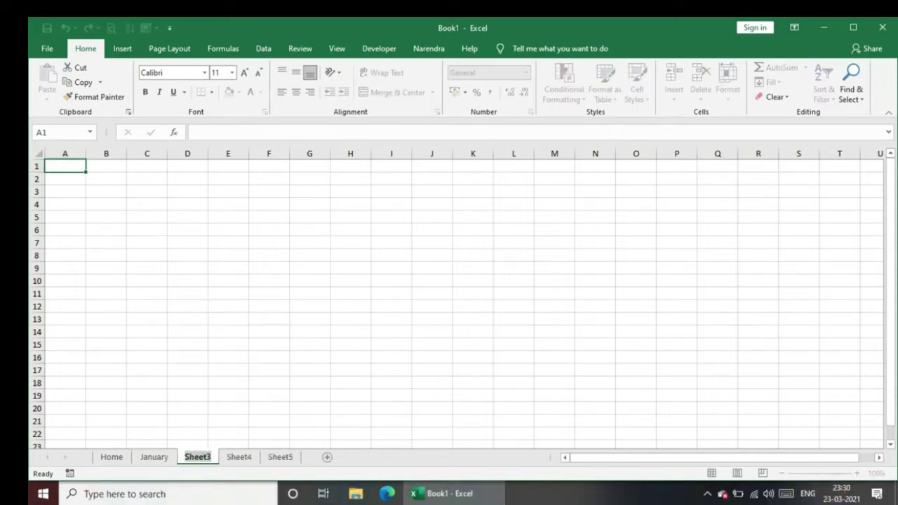
{"action": "type", "text": "F"}
{"action": "type", "text": "brua"}
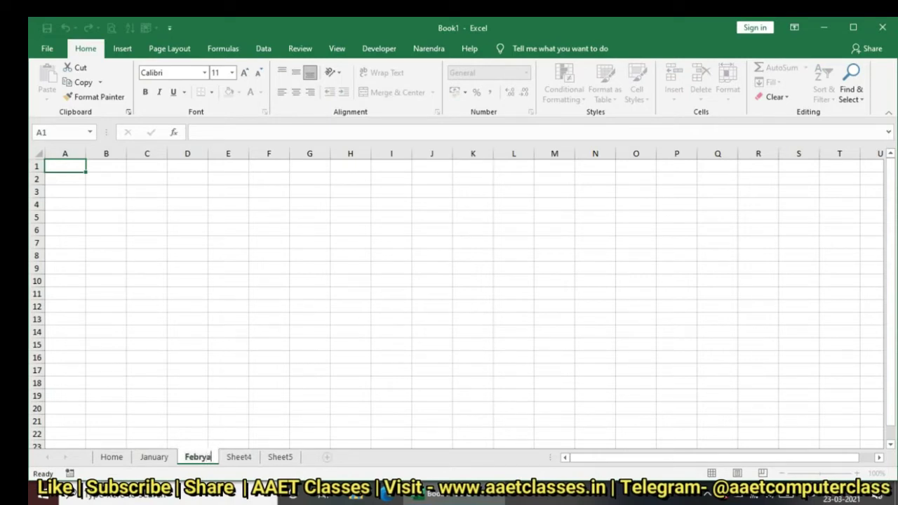
{"action": "key", "text": "BackSpace"}
{"action": "key", "text": "BackSpace"}
{"action": "key", "text": "Return"}
{"action": "type", "text": "uary"}
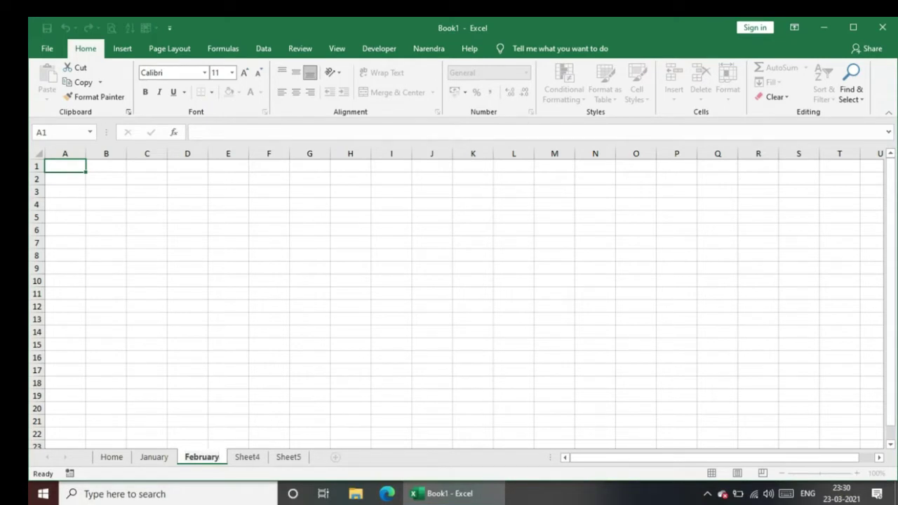
- Give the Home sheet's tab a yellow colour
{"action": "right_click", "coordinate": [116, 457]}
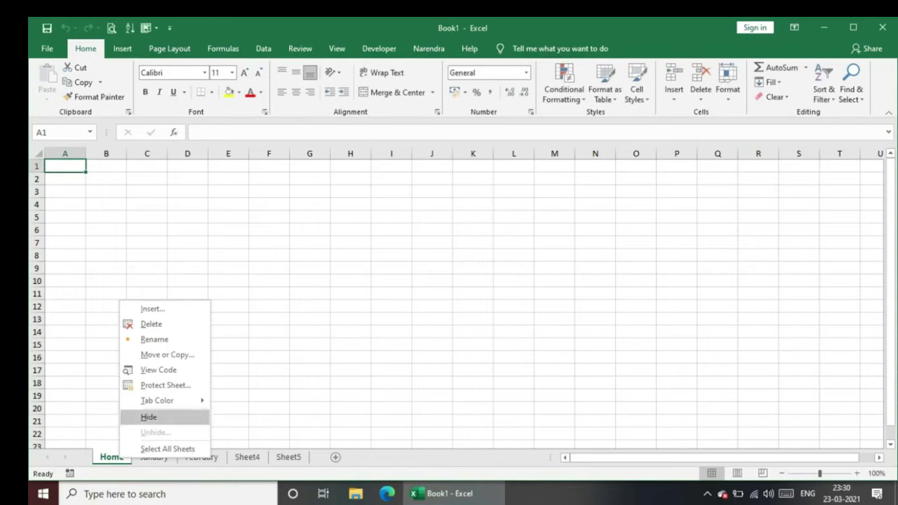
{"action": "mouse_move", "coordinate": [158, 400]}
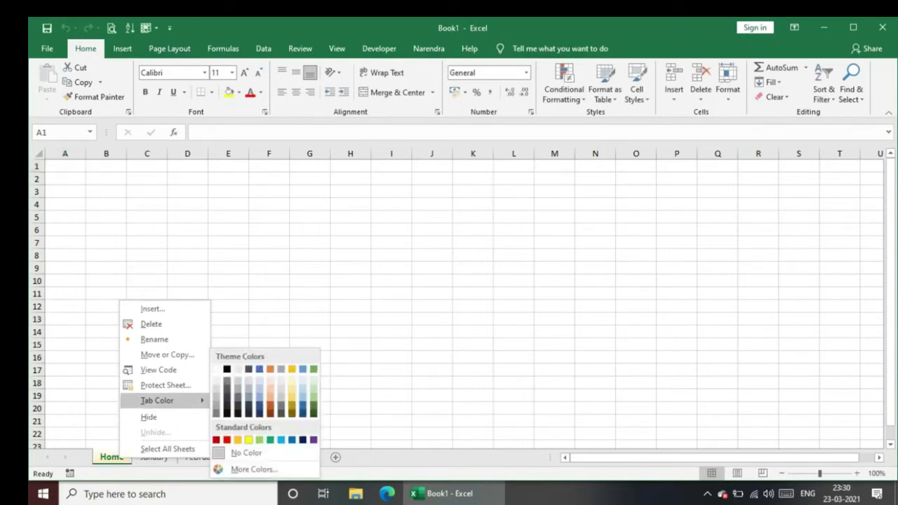
{"action": "key", "text": "Escape"}
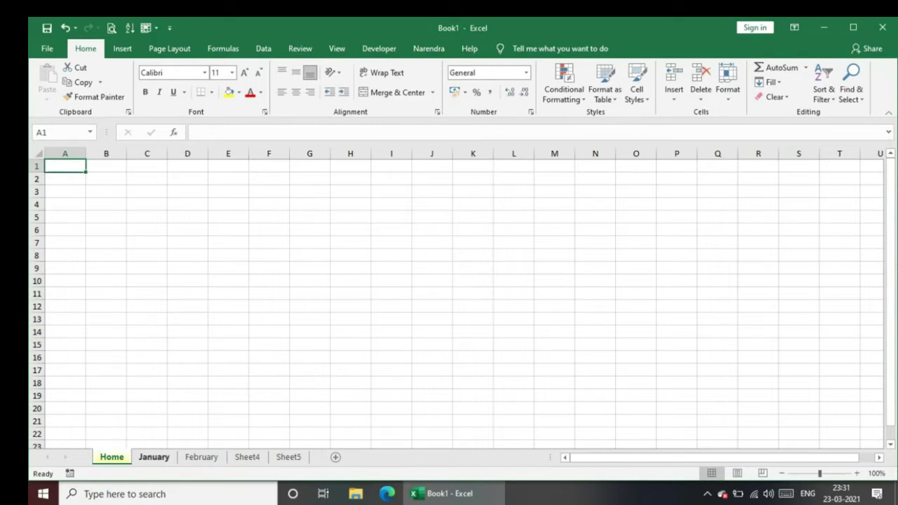
- Give the January sheet's tab a green colour
{"action": "left_click", "coordinate": [154, 456]}
{"action": "right_click", "coordinate": [153, 457]}
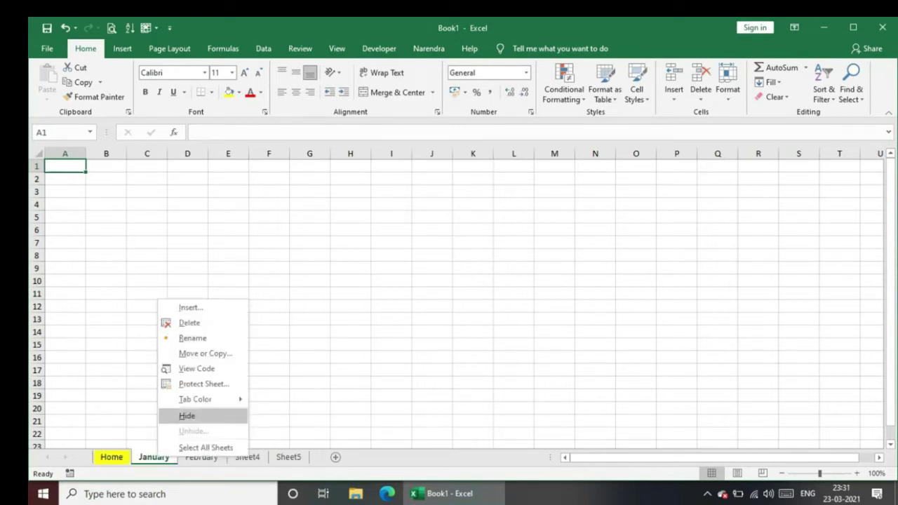
{"action": "mouse_move", "coordinate": [204, 399]}
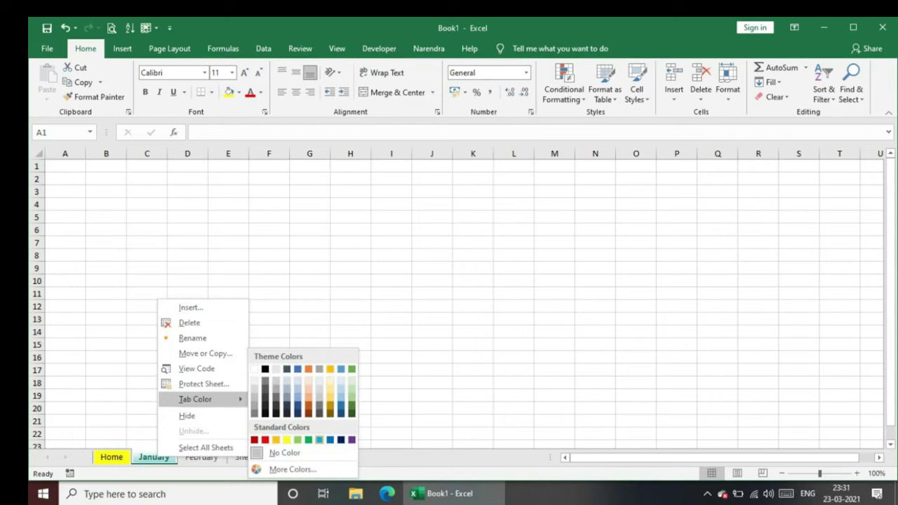
{"action": "left_click", "coordinate": [298, 439]}
{"action": "key", "text": "ctrl+Page_Down"}
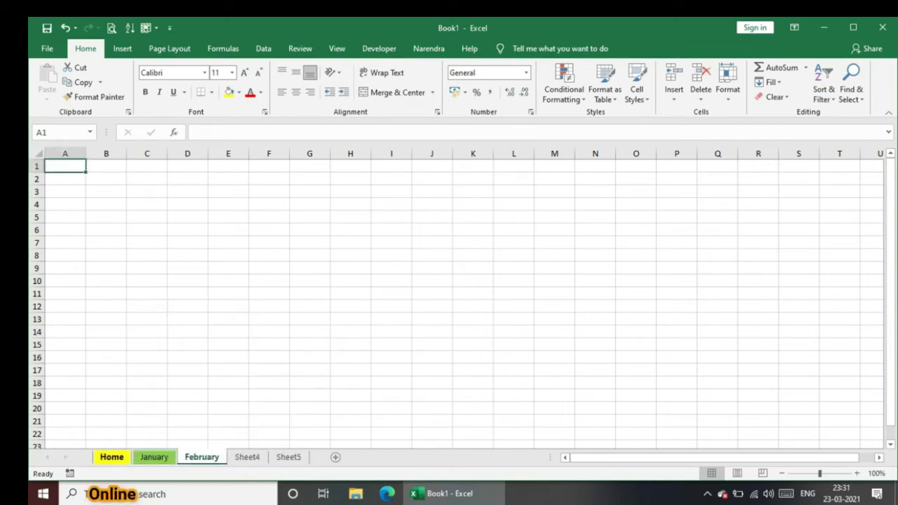
{"action": "key", "text": "ctrl+Page_Down"}
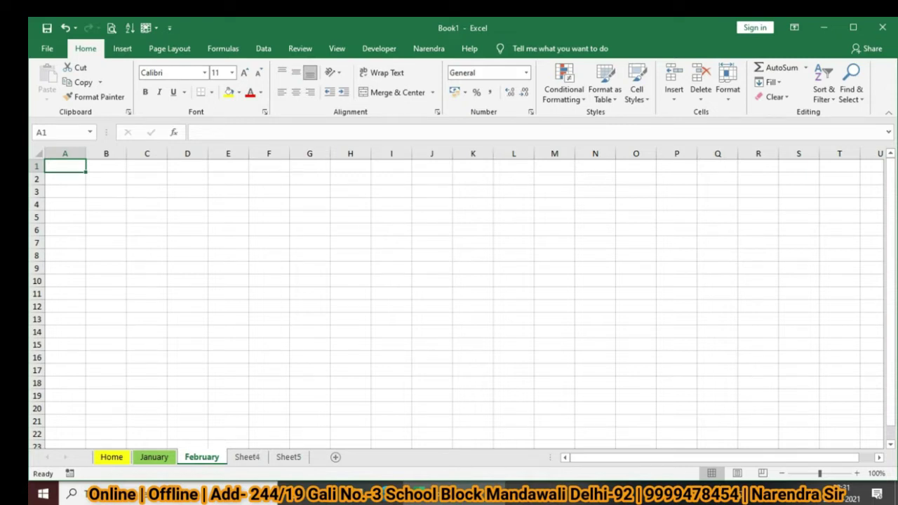
- Delete Sheet4 and Sheet5, the two sheets after February
{"action": "right_click", "coordinate": [209, 456]}
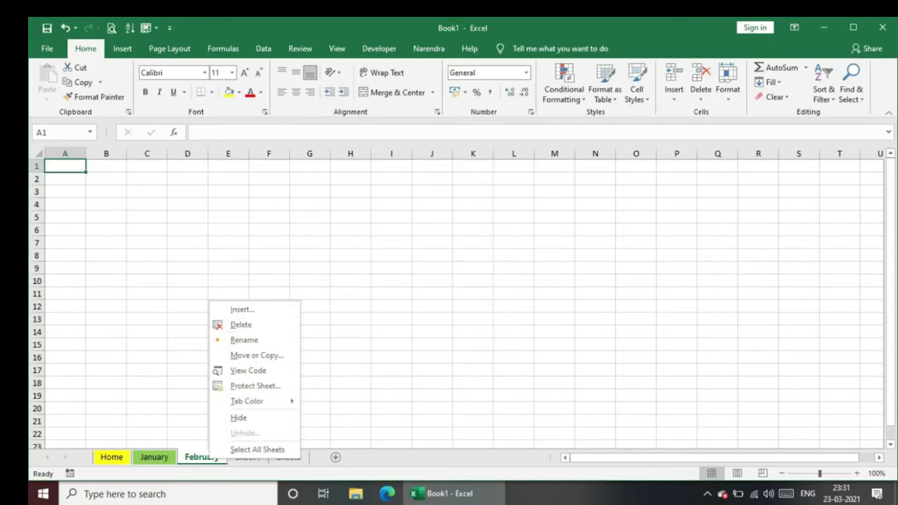
{"action": "key", "text": "Escape"}
{"action": "left_click", "coordinate": [247, 456]}
{"action": "right_click", "coordinate": [249, 457]}
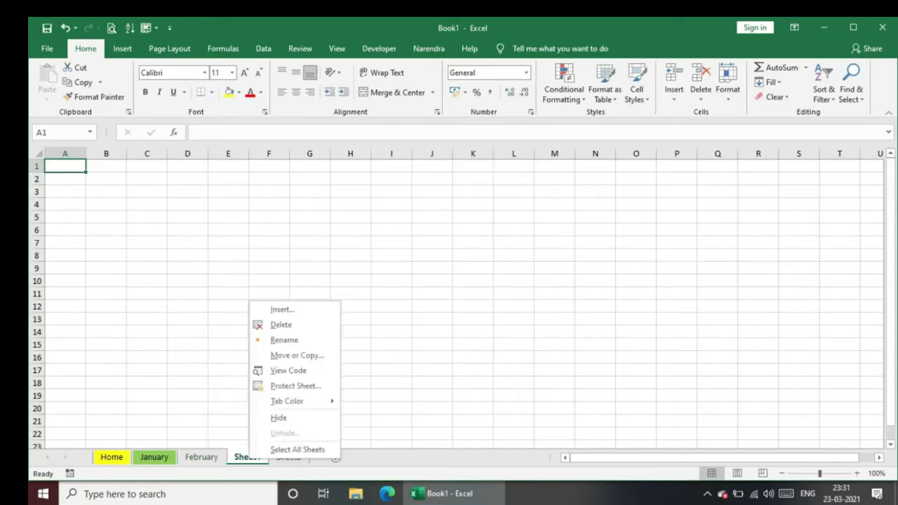
{"action": "left_click", "coordinate": [281, 324]}
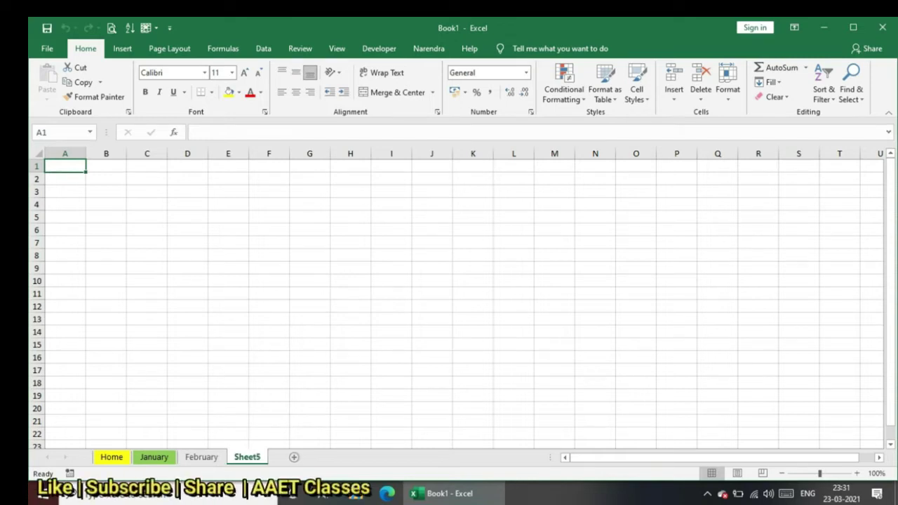
{"action": "right_click", "coordinate": [247, 457]}
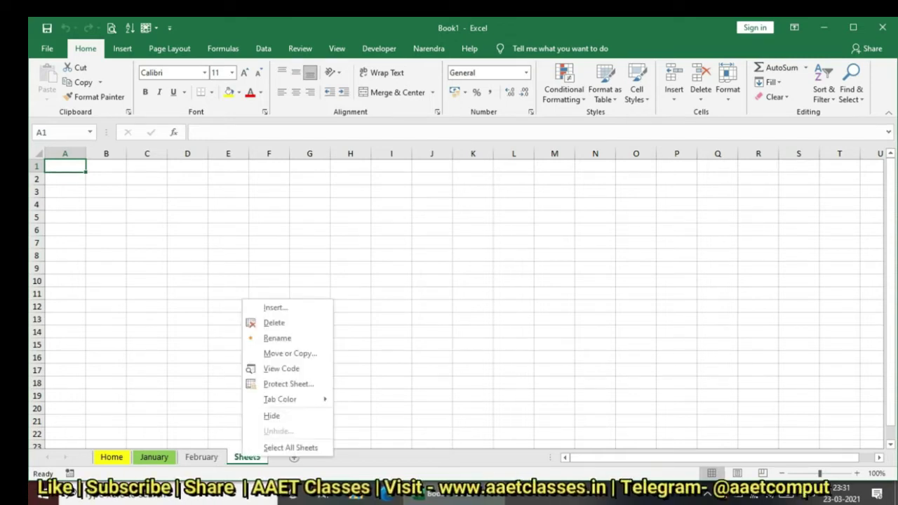
{"action": "left_click", "coordinate": [274, 322]}
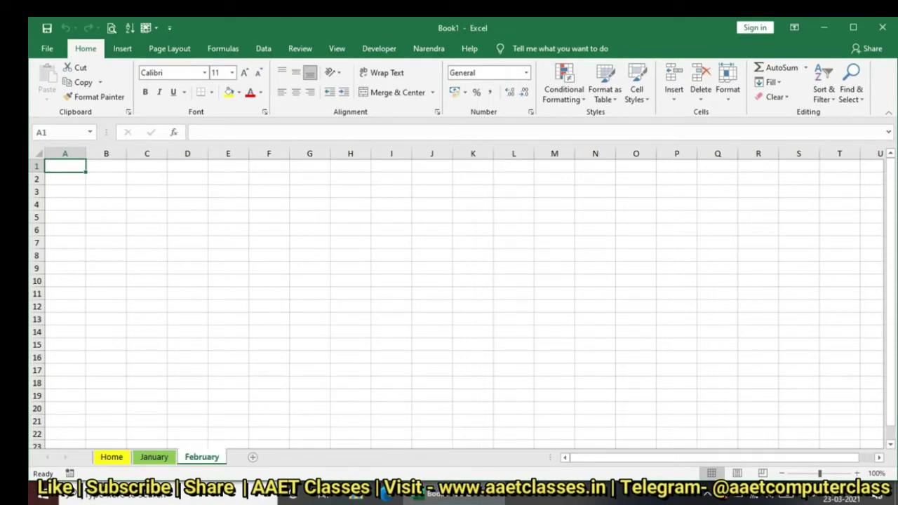
- Add new sheets Sheet6 and Sheet7 after February with the new sheet button
{"action": "left_click", "coordinate": [252, 457]}
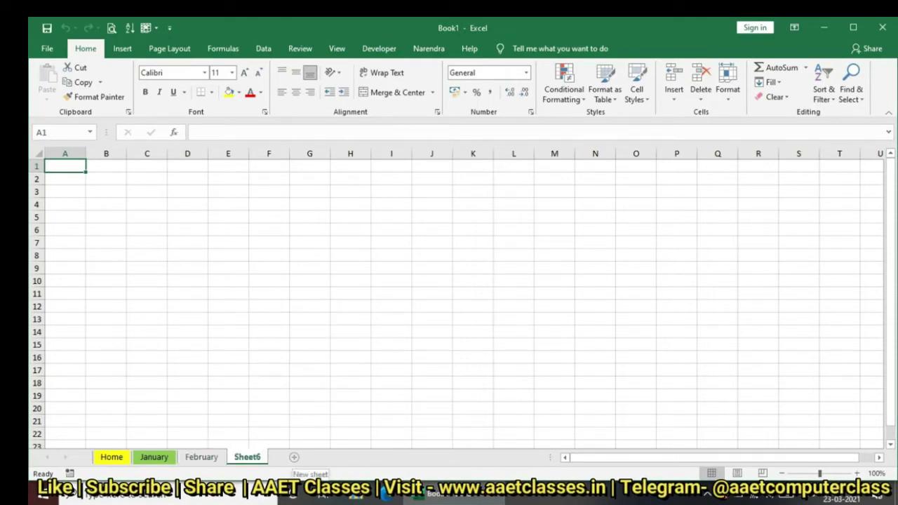
{"action": "left_click", "coordinate": [294, 457]}
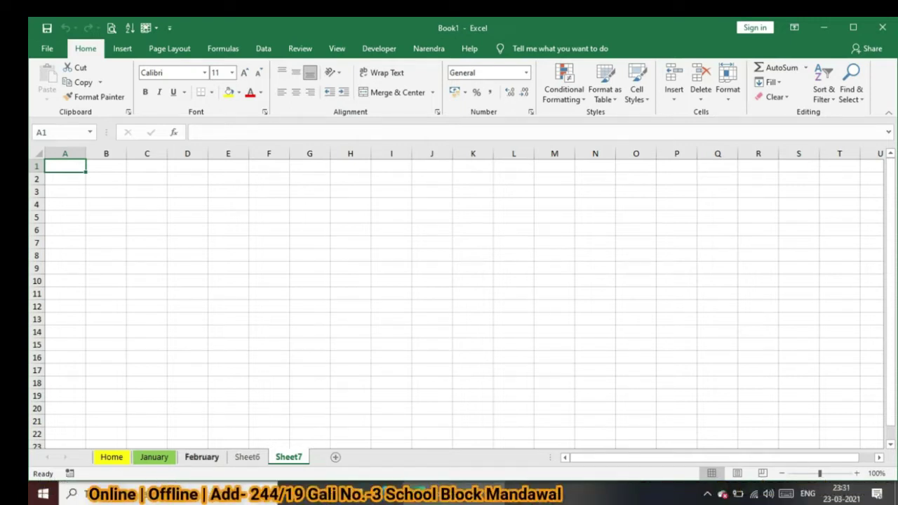
{"action": "right_click", "coordinate": [247, 457]}
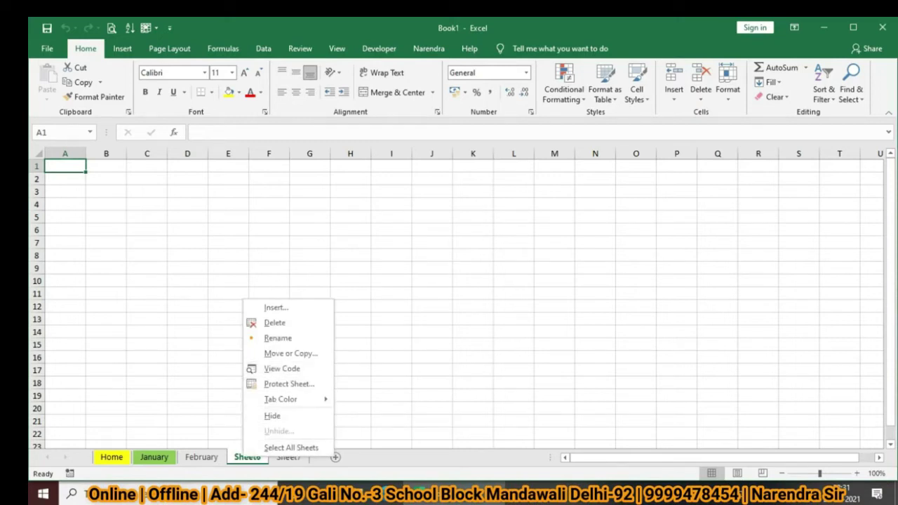
{"action": "key", "text": "Escape"}
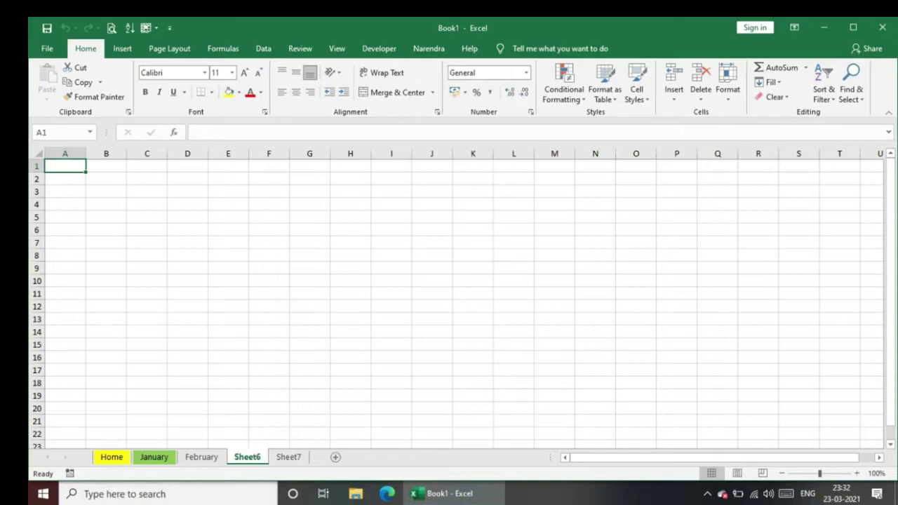
{"action": "key", "text": "ctrl+Page_Up"}
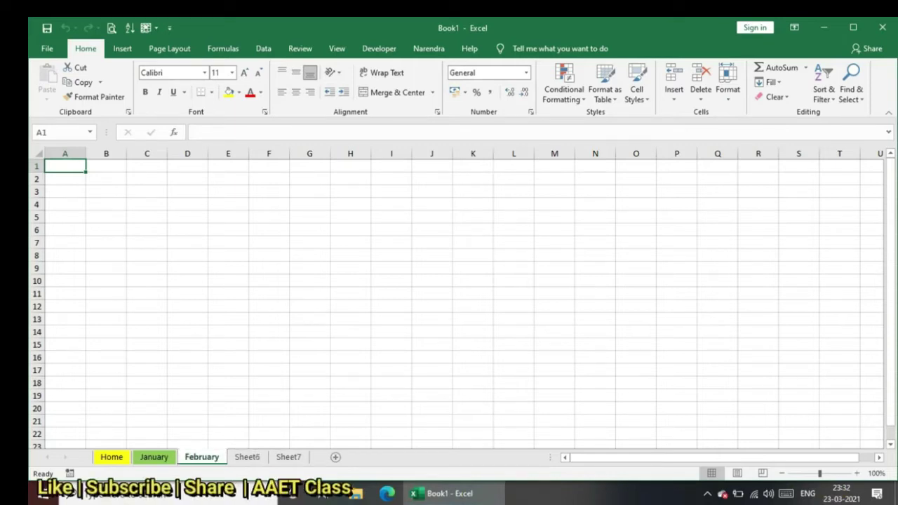
{"action": "key", "text": "ctrl+Page_Down"}
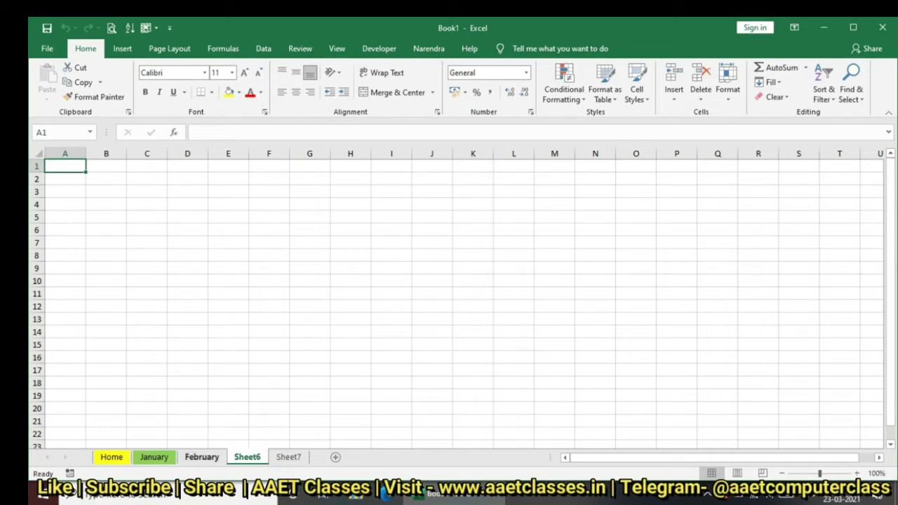
- Insert worksheet Sheet8 before Sheet6, then add Sheet9 after Sheet8
{"action": "right_click", "coordinate": [242, 457]}
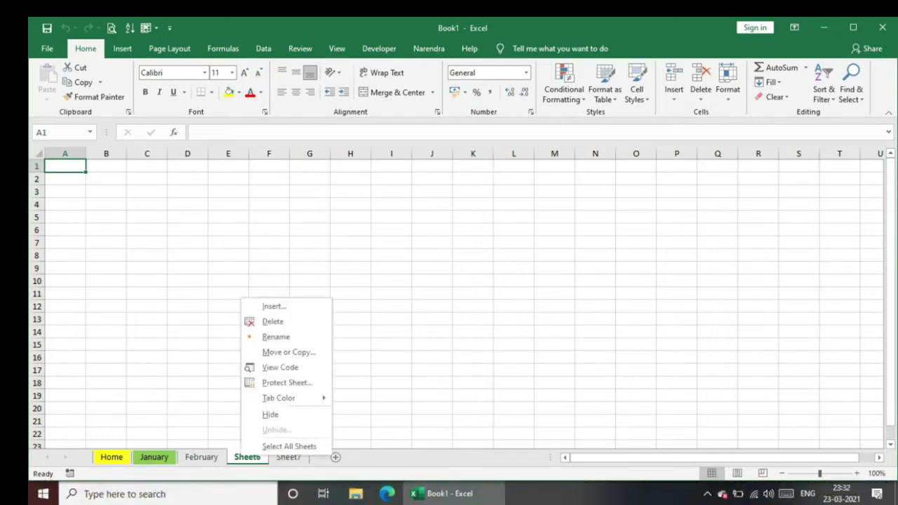
{"action": "left_click", "coordinate": [261, 306]}
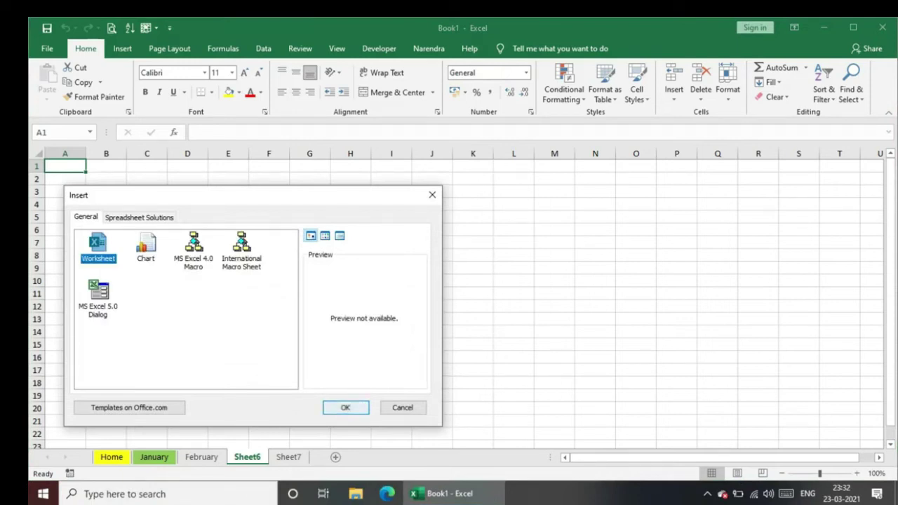
{"action": "key", "text": "Return"}
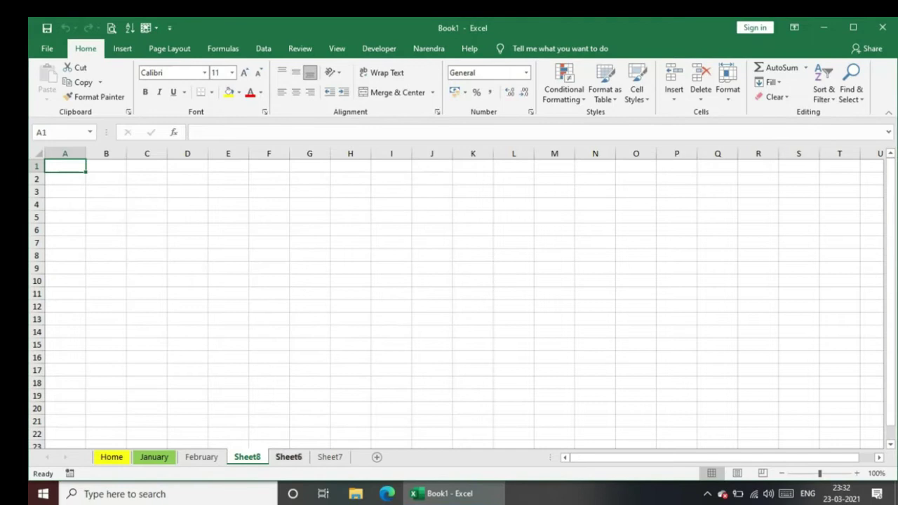
{"action": "key", "text": "ctrl+Page_Up"}
{"action": "key", "text": "ctrl+Page_Down"}
{"action": "key", "text": "ctrl+Page_Down"}
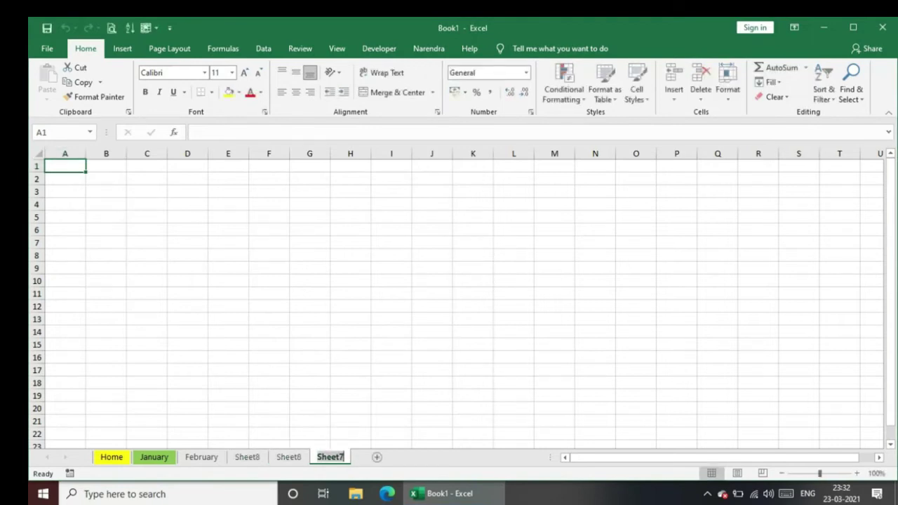
{"action": "key", "text": "ctrl+Page_Up"}
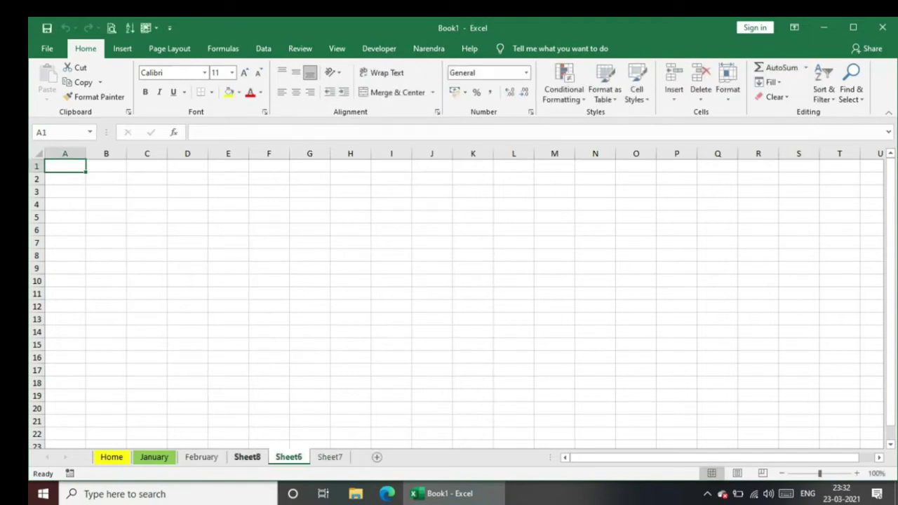
{"action": "key", "text": "ctrl+Page_Up"}
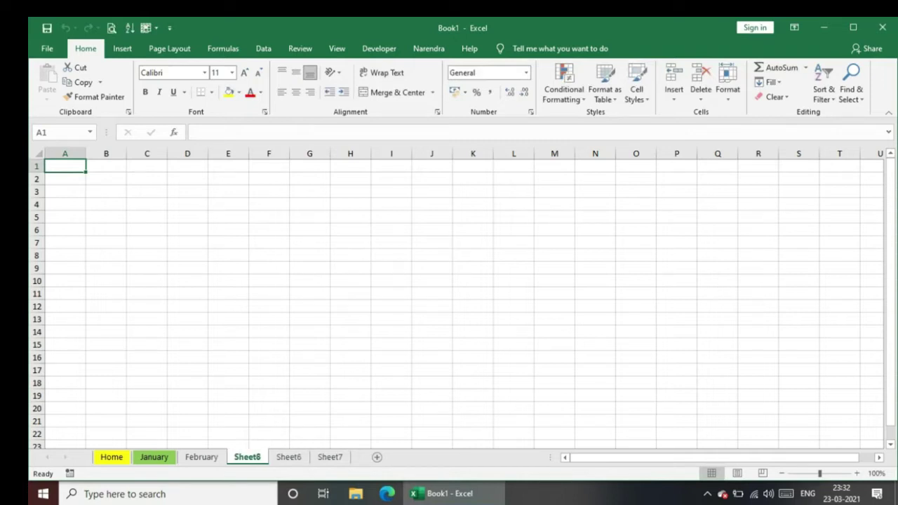
{"action": "left_click", "coordinate": [376, 457]}
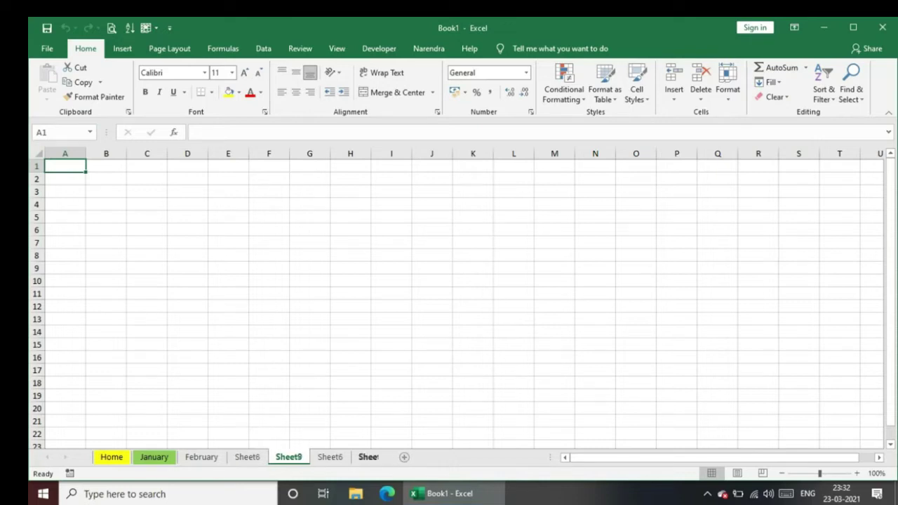
- Drag the Sheet6, Sheet7, Sheet8 and Sheet9 tabs into numeric order after February
{"action": "key", "text": "ctrl+shift+Page_Up"}
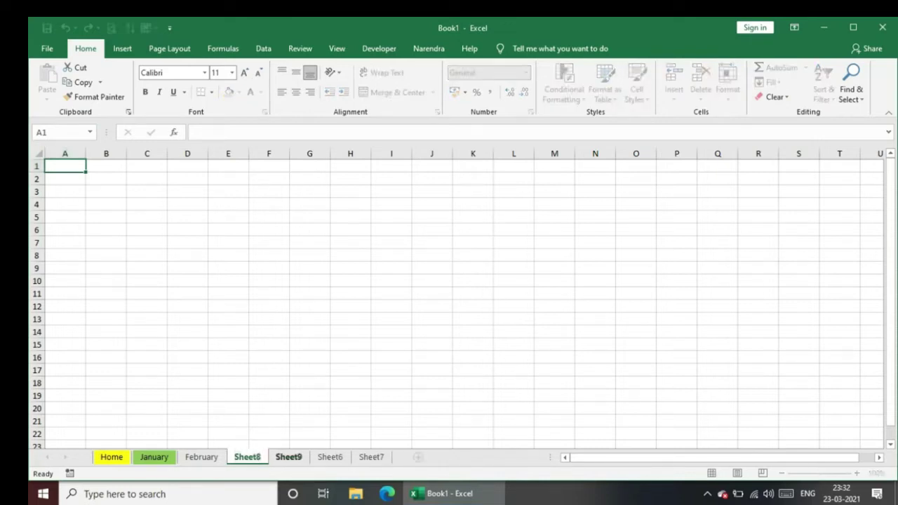
{"action": "left_click", "coordinate": [288, 456]}
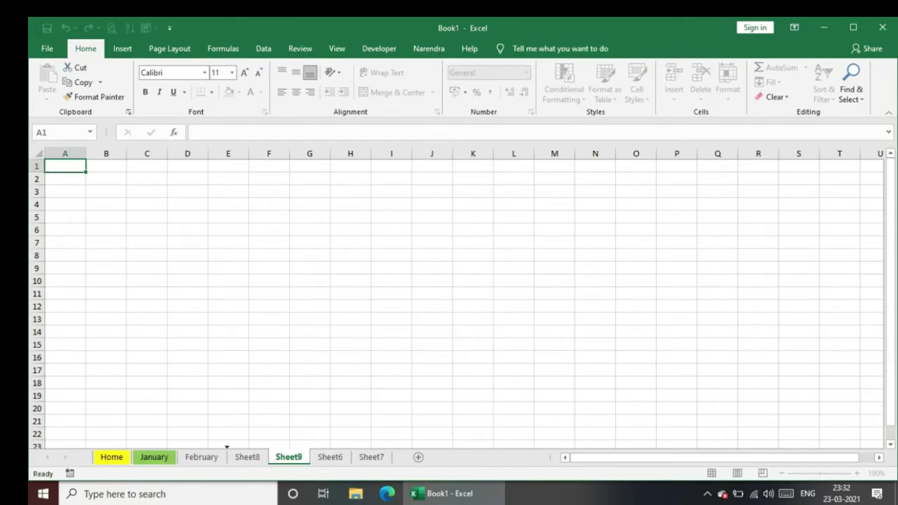
{"action": "left_click_drag", "start_coordinate": [242, 457], "coordinate": [227, 457]}
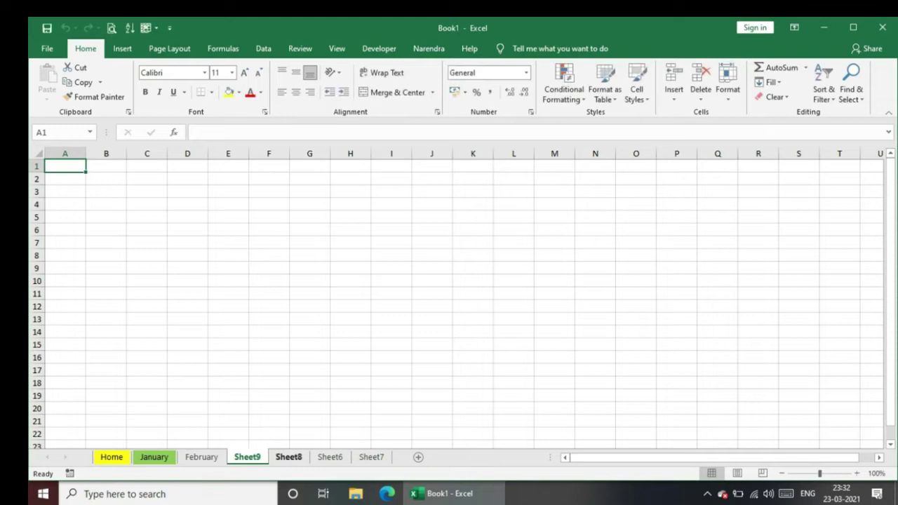
{"action": "double_click", "coordinate": [331, 457]}
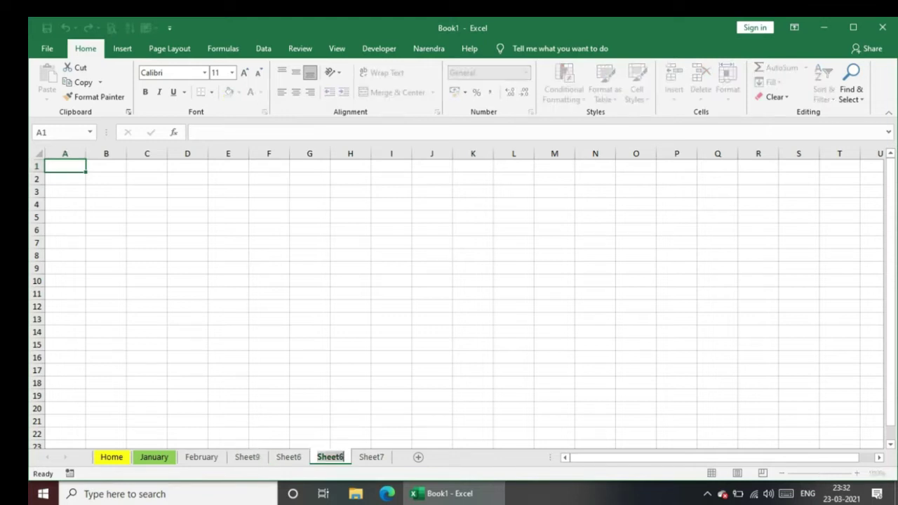
{"action": "left_click", "coordinate": [371, 457]}
{"action": "left_click_drag", "start_coordinate": [330, 456], "coordinate": [315, 457]}
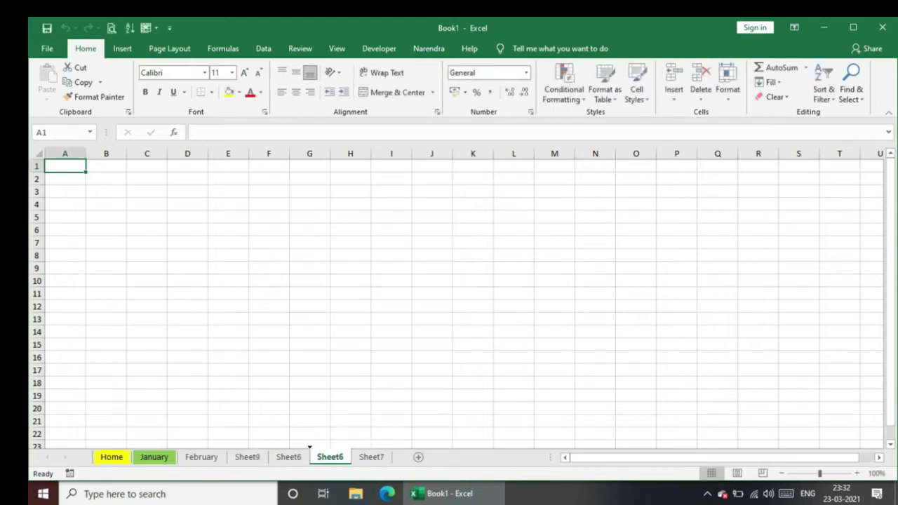
{"action": "left_click_drag", "start_coordinate": [229, 457], "coordinate": [226, 456]}
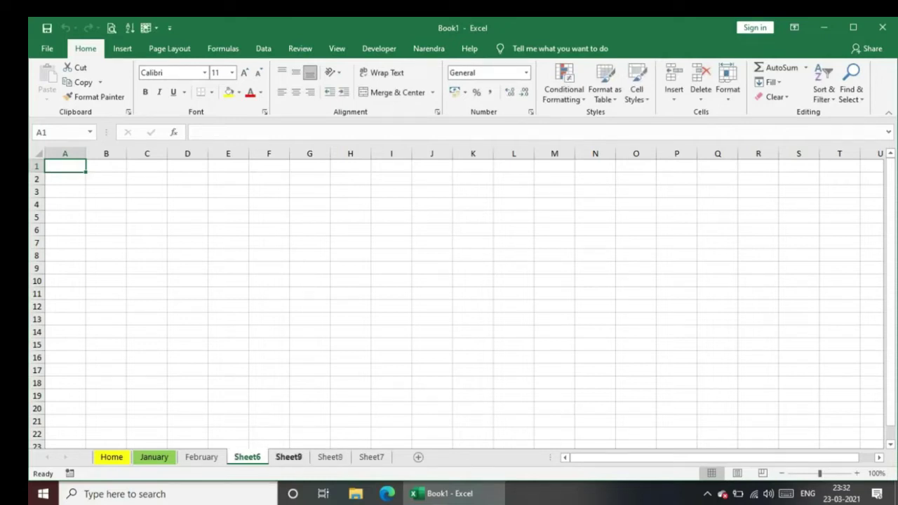
{"action": "left_click", "coordinate": [371, 457]}
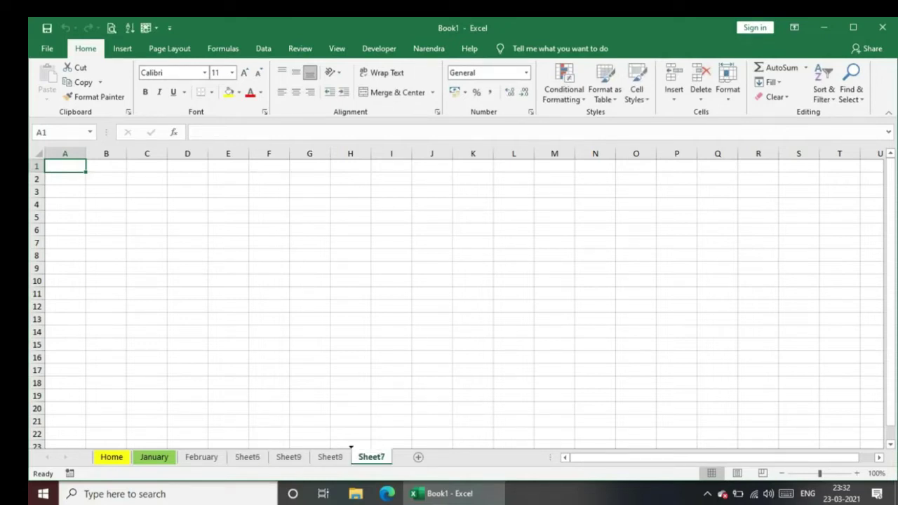
{"action": "mouse_move", "coordinate": [268, 453]}
{"action": "left_mouse_down"}
{"action": "mouse_move", "coordinate": [382, 456]}
{"action": "mouse_move", "coordinate": [313, 456]}
{"action": "left_mouse_up"}
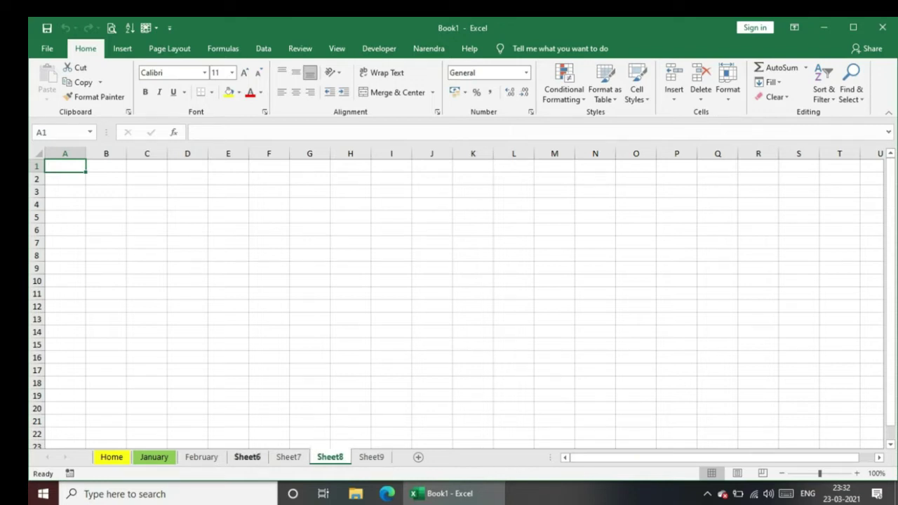
{"action": "left_click", "coordinate": [247, 456]}
{"action": "key", "text": "ctrl+Page_Down"}
{"action": "key", "text": "ctrl+Page_Down"}
{"action": "key", "text": "ctrl+Page_Down"}
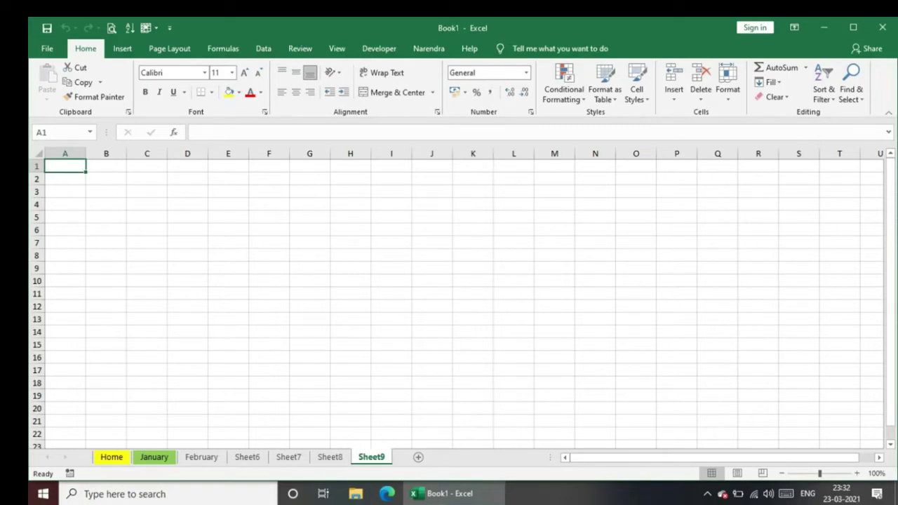
- Show the Tab Color palette for the Sheet8 tab
{"action": "right_click", "coordinate": [330, 457]}
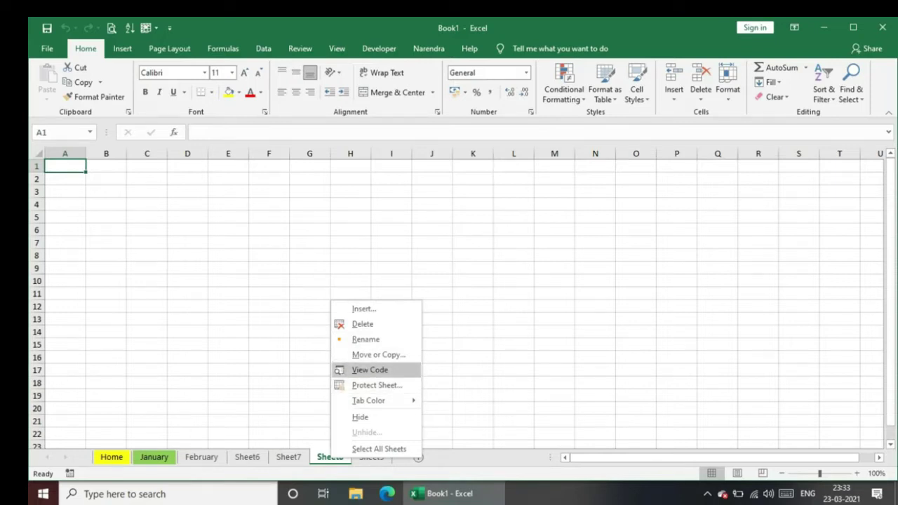
{"action": "mouse_move", "coordinate": [372, 401]}
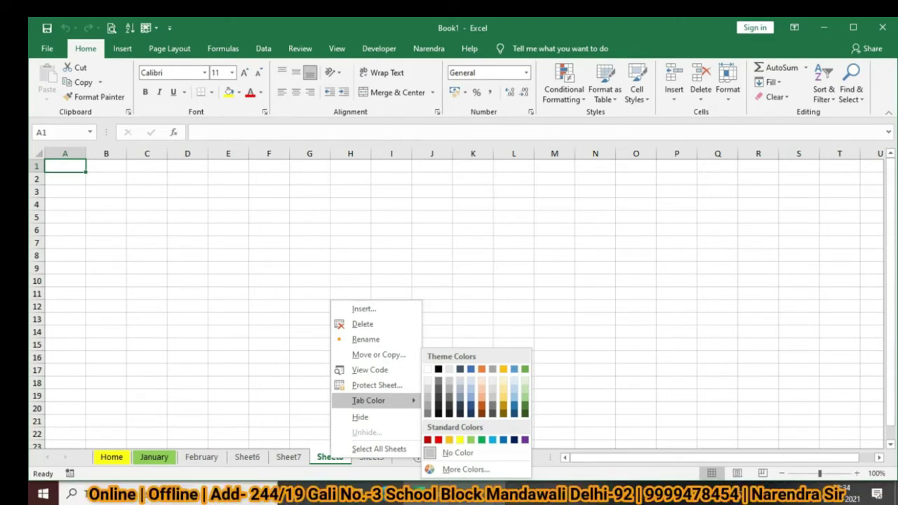
- On the Home sheet, enter january in cell B2
{"action": "left_click", "coordinate": [111, 457]}
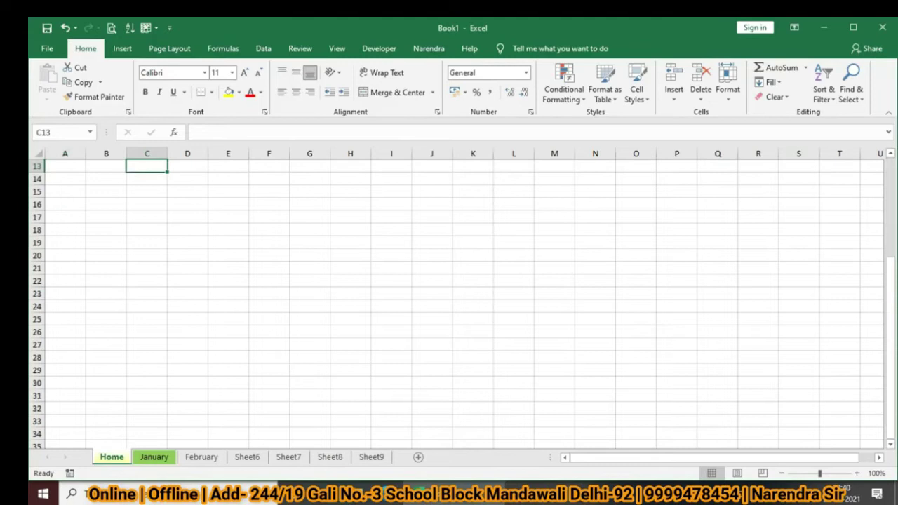
{"action": "left_click", "coordinate": [147, 319]}
{"action": "left_click", "coordinate": [105, 230]}
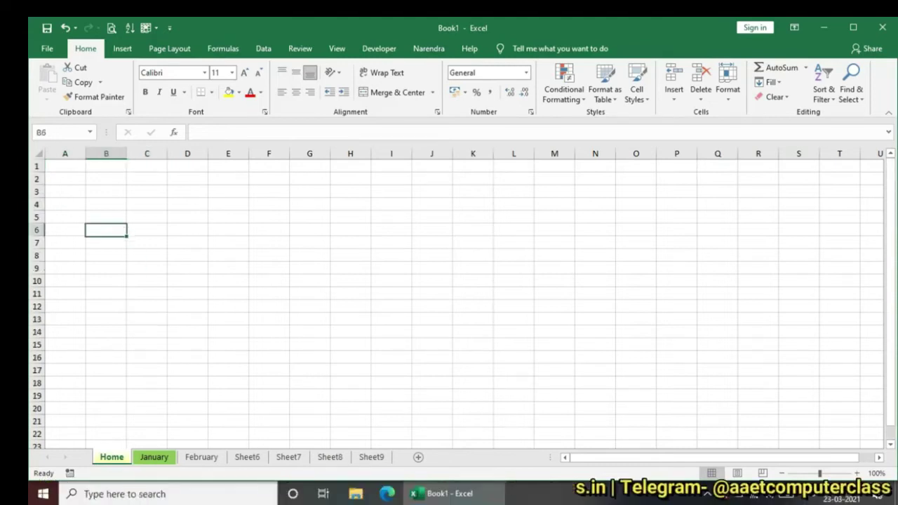
{"action": "left_click", "coordinate": [106, 179]}
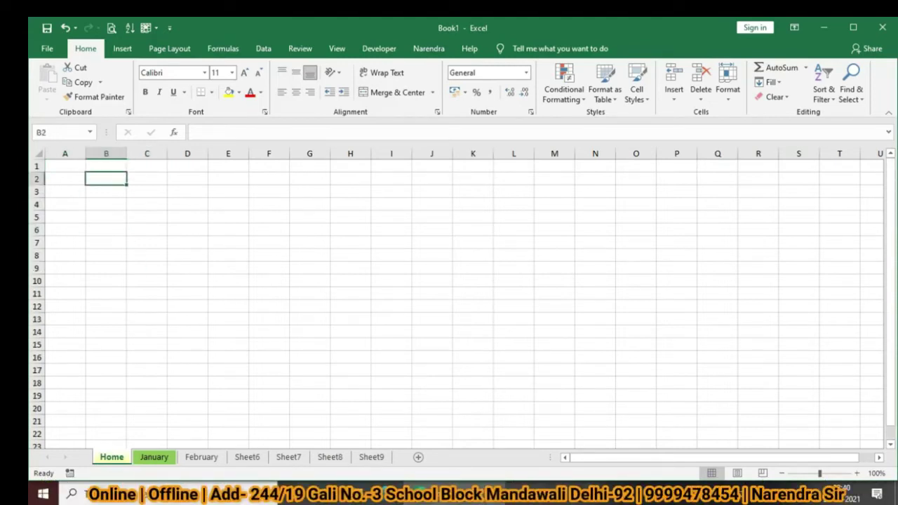
{"action": "type", "text": "jany"}
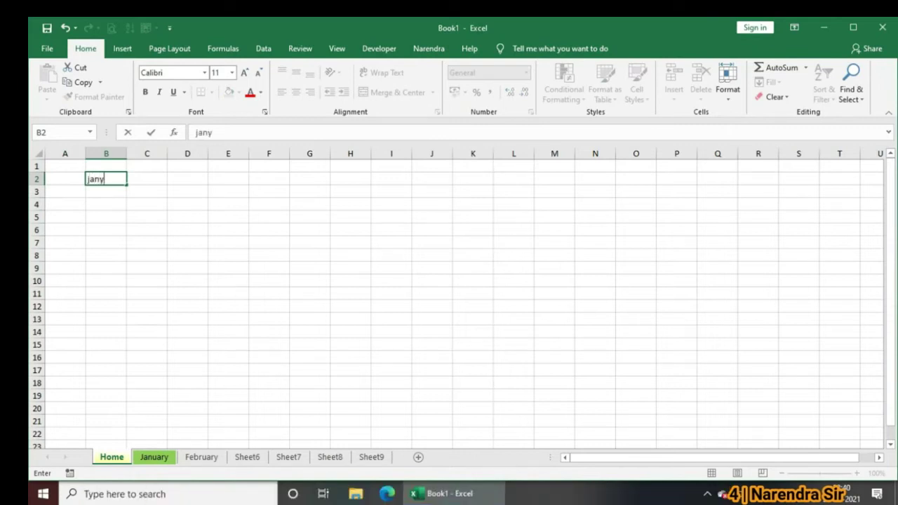
{"action": "key", "text": "BackSpace"}
{"action": "type", "text": "uary"}
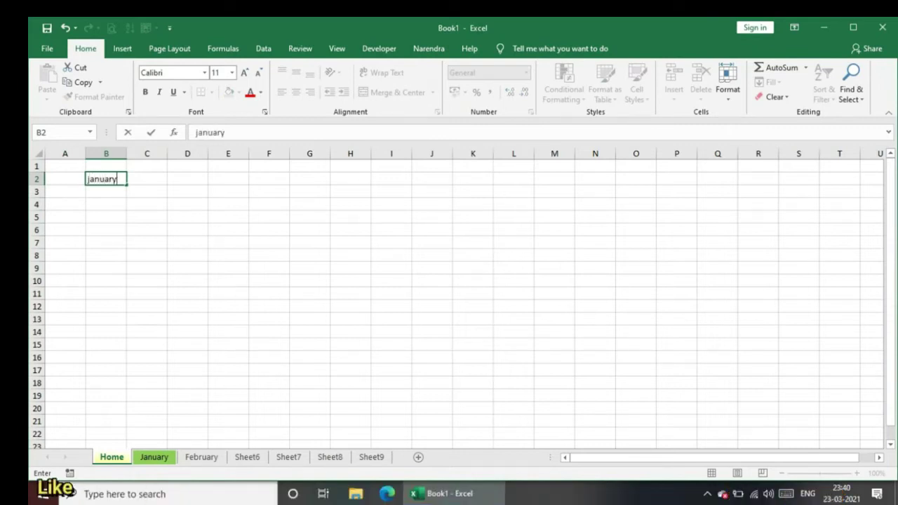
{"action": "left_click", "coordinate": [146, 204]}
{"action": "left_click", "coordinate": [105, 179]}
- Auto-fill month names down to B15 and autofit column B's width
{"action": "left_click_drag", "start_coordinate": [127, 184], "coordinate": [127, 349]}
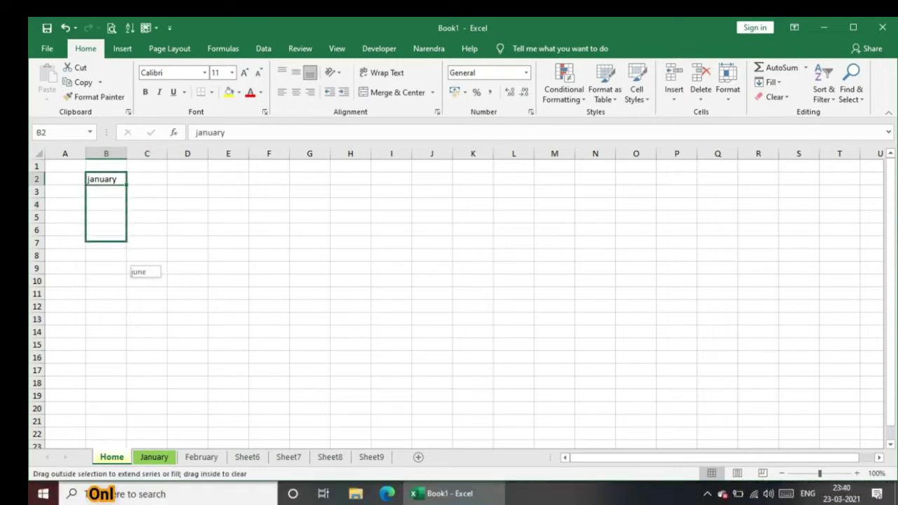
{"action": "left_click", "coordinate": [187, 293]}
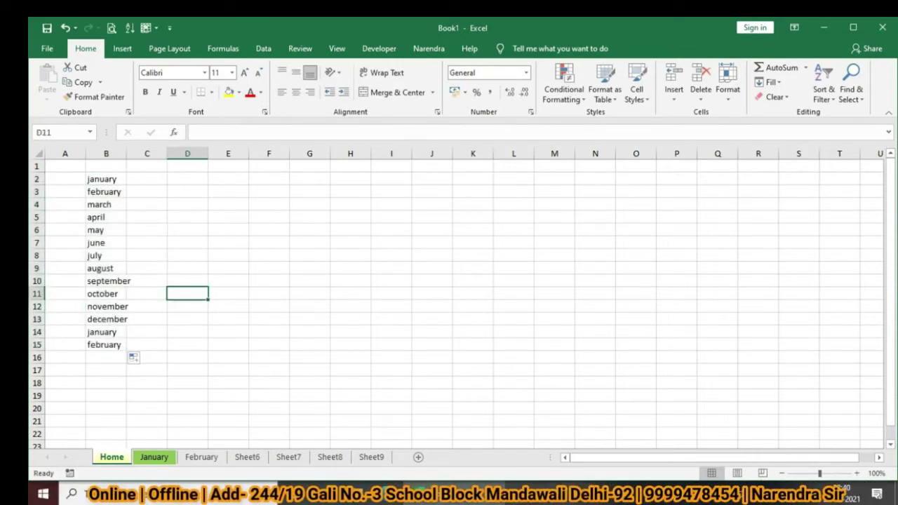
{"action": "double_click", "coordinate": [127, 153]}
{"action": "left_click", "coordinate": [235, 216]}
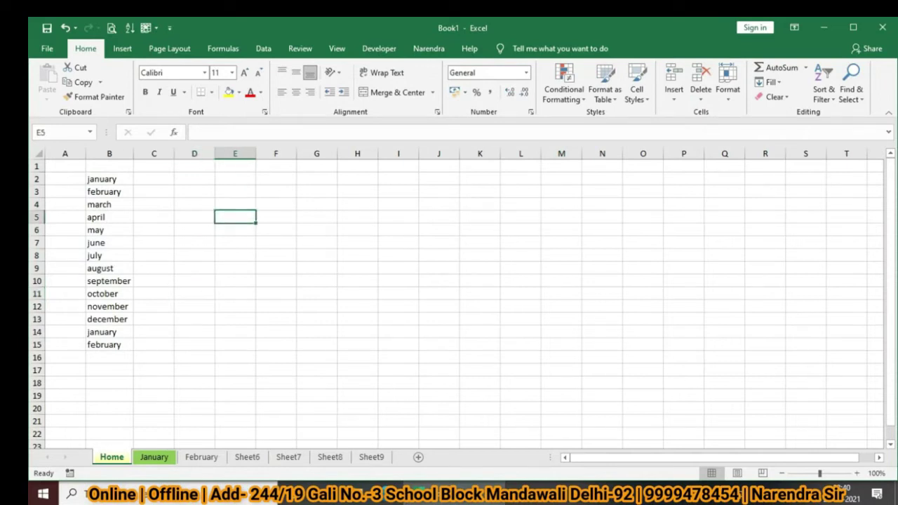
{"action": "key", "text": "ctrl+Page_Down"}
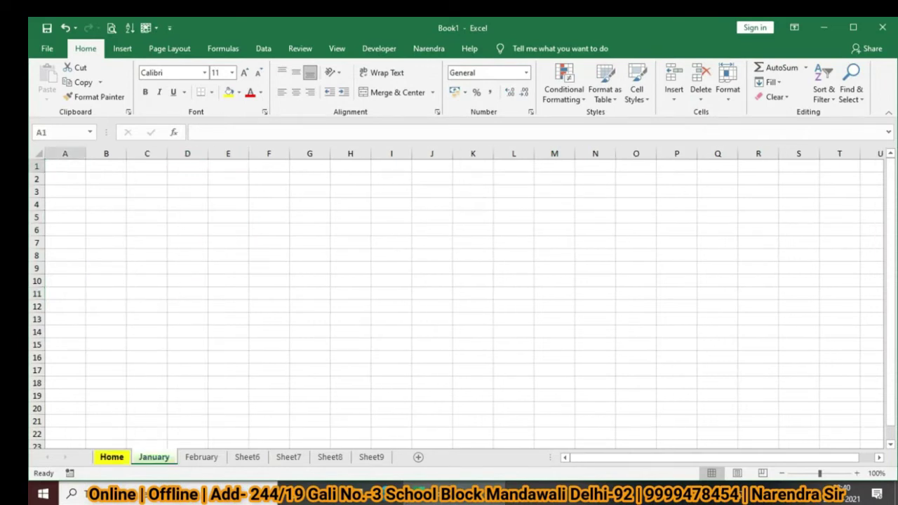
{"action": "key", "text": "ctrl+Page_Up"}
- Duplicate the Home sheet via Move or Copy, placing it before Sheet6 with Create a copy ticked
{"action": "right_click", "coordinate": [113, 456]}
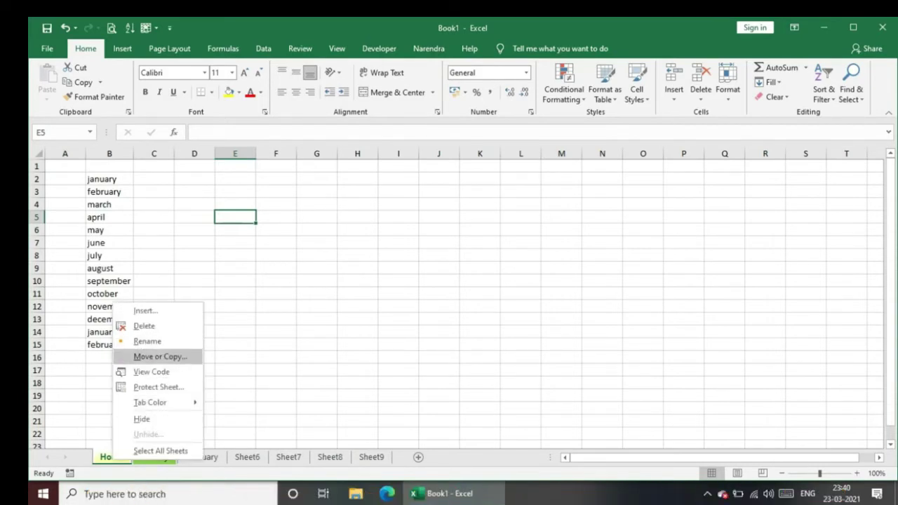
{"action": "left_click", "coordinate": [160, 356]}
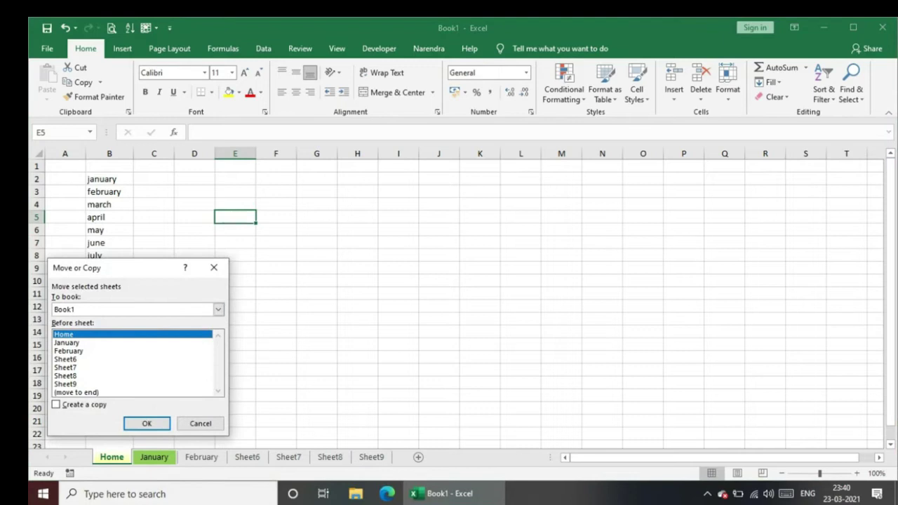
{"action": "left_click_drag", "start_coordinate": [165, 267], "coordinate": [379, 217]}
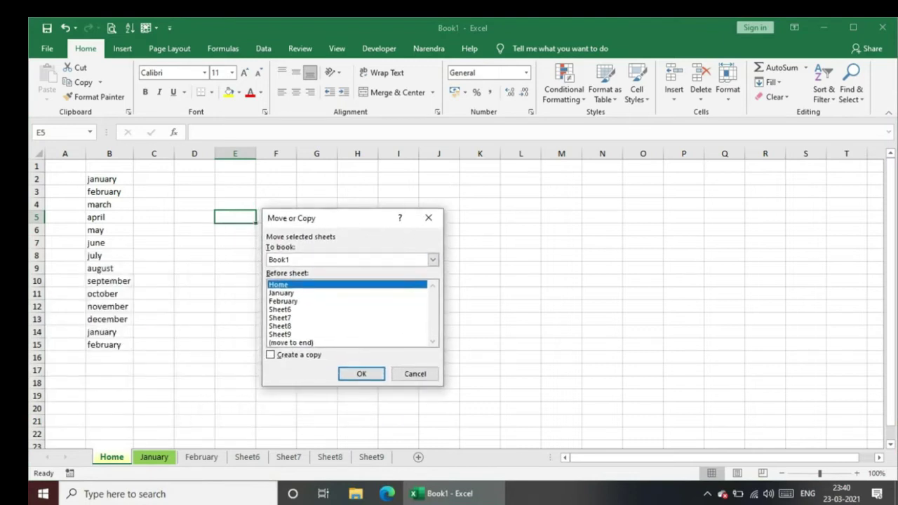
{"action": "left_click", "coordinate": [280, 309]}
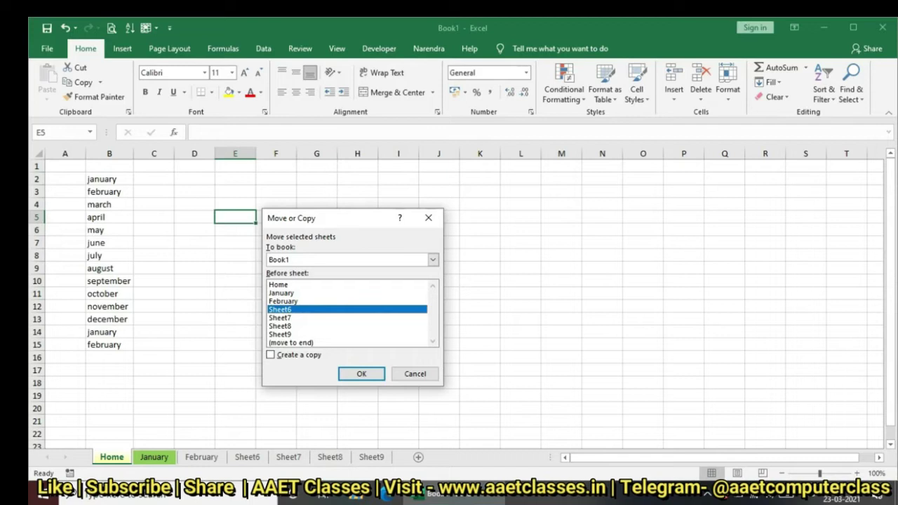
{"action": "left_click", "coordinate": [270, 354]}
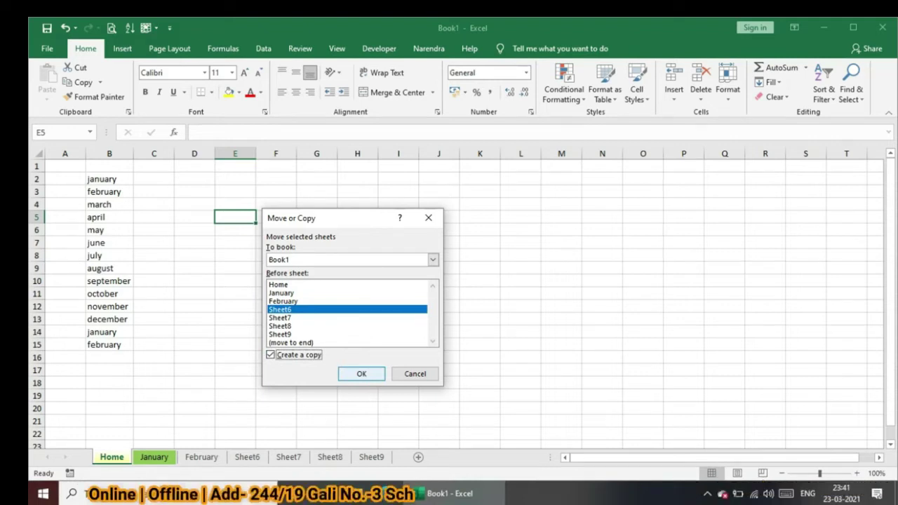
{"action": "key", "text": "Return"}
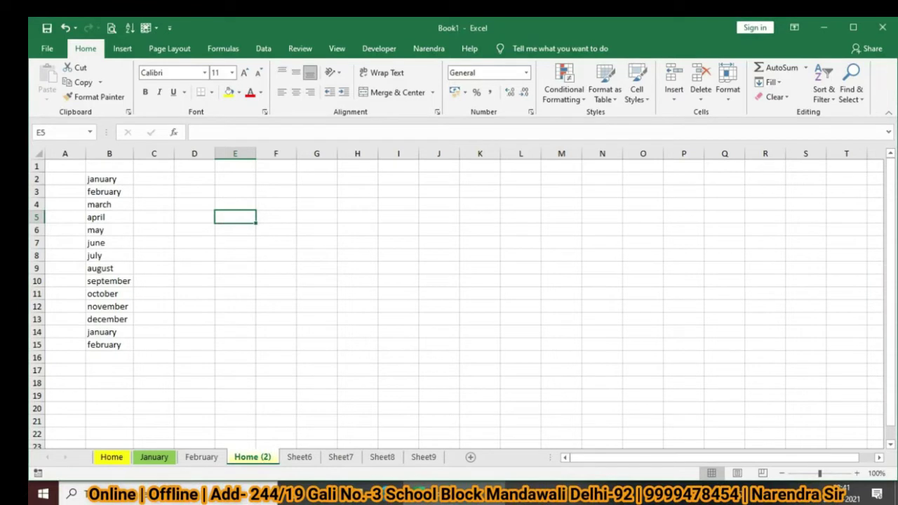
{"action": "left_click", "coordinate": [112, 457]}
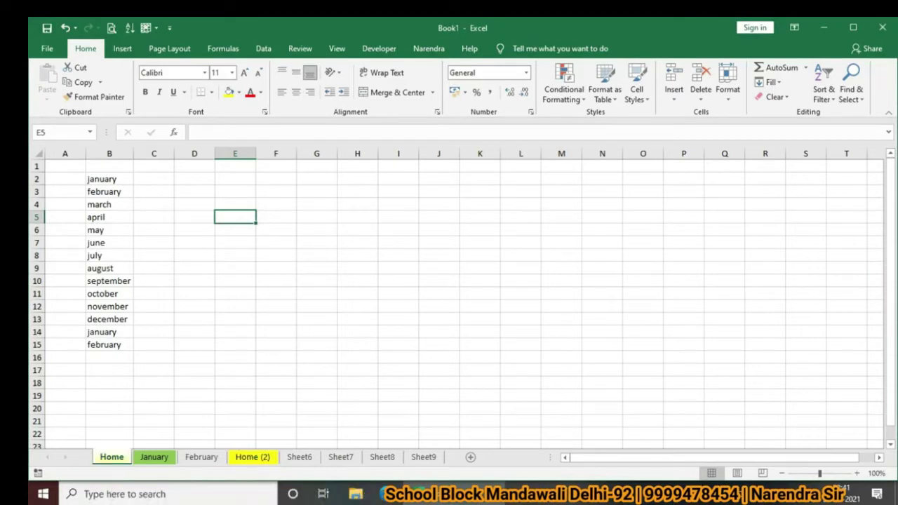
{"action": "left_click", "coordinate": [109, 179]}
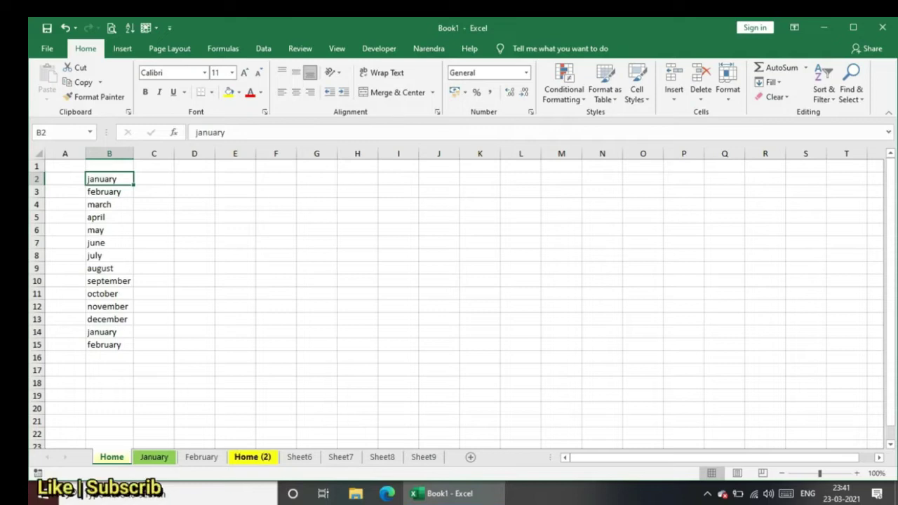
{"action": "left_click", "coordinate": [252, 457]}
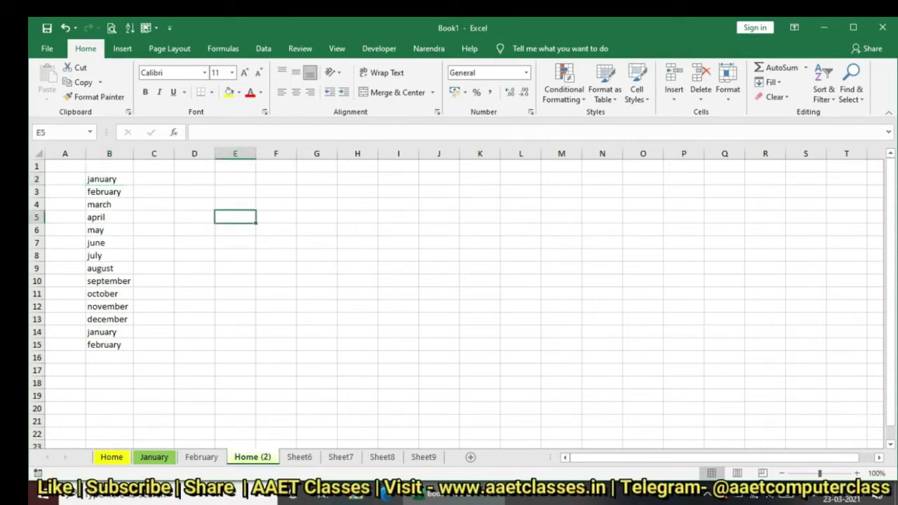
{"action": "left_click", "coordinate": [111, 456], "text": "ctrl"}
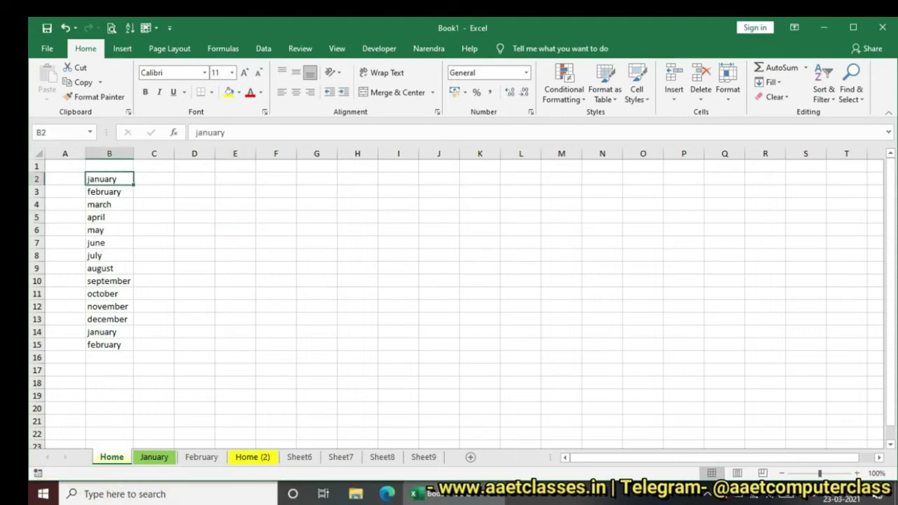
{"action": "left_click", "coordinate": [251, 456]}
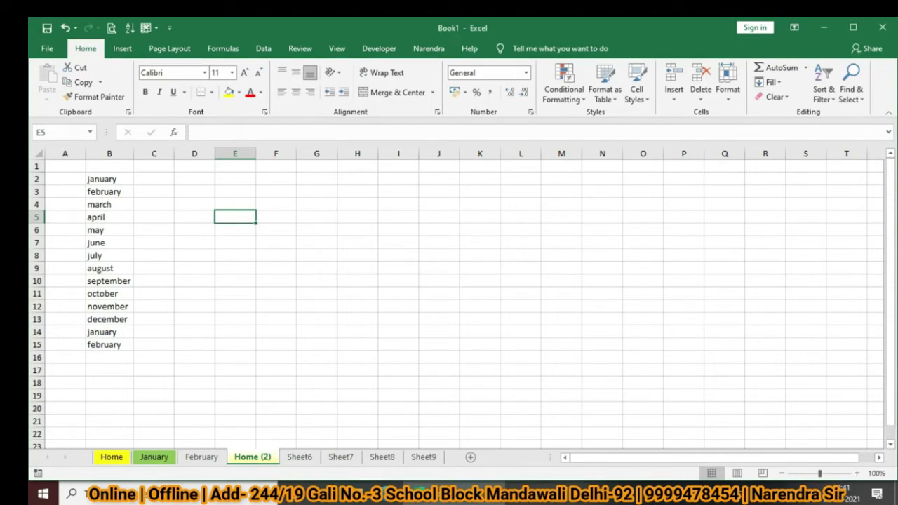
{"action": "left_click", "coordinate": [111, 456]}
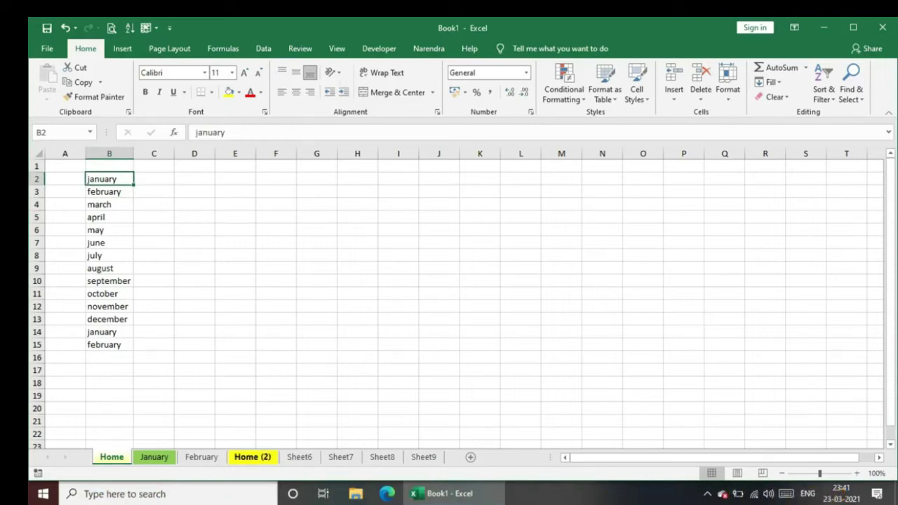
{"action": "left_click", "coordinate": [252, 457]}
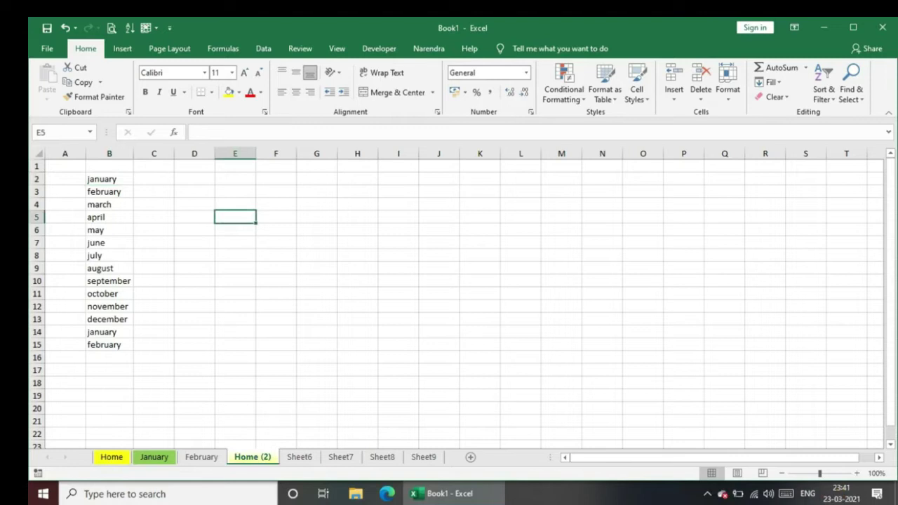
- Switch back to the original Home sheet holding the january–february month list
{"action": "left_click", "coordinate": [111, 457]}
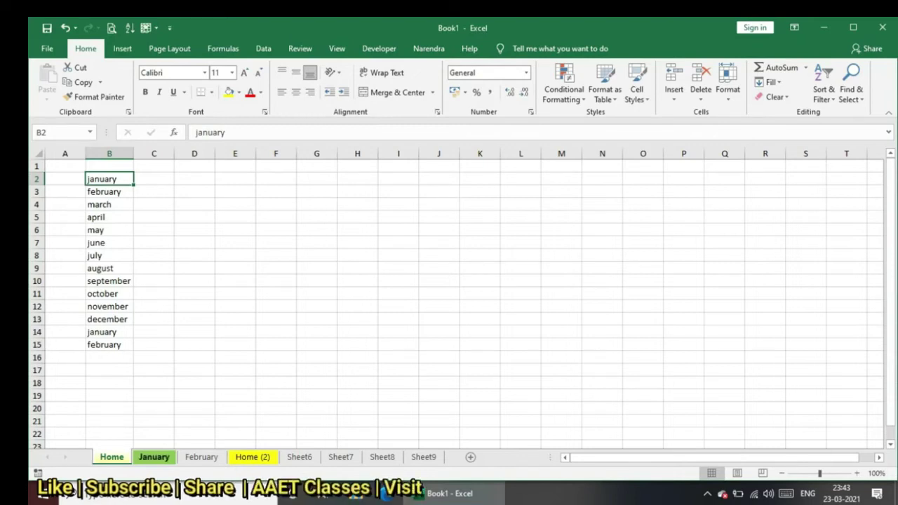
- Use the January tab's context menu to open the sheet's code in the VBA editor
{"action": "right_click", "coordinate": [154, 457]}
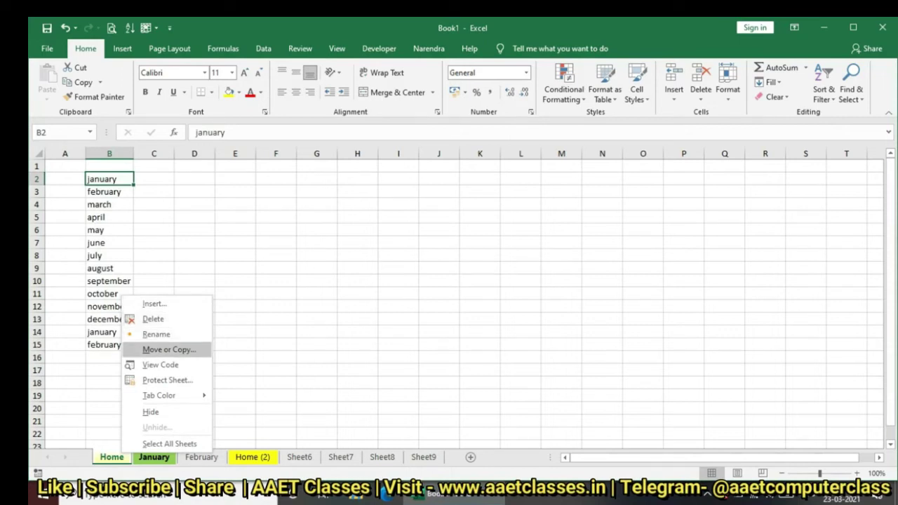
{"action": "key", "text": "Escape"}
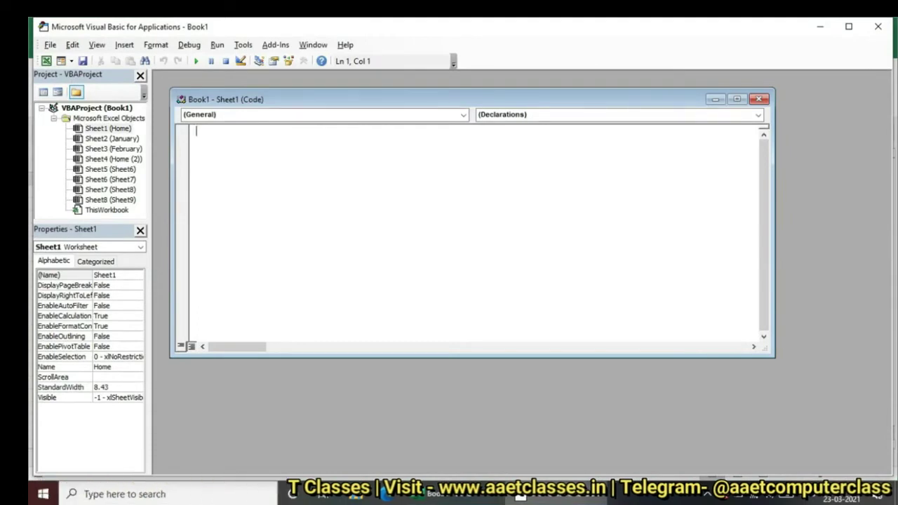
- Close the VBA editor and return to Excel's Home sheet, briefly opening its tab options
{"action": "left_click", "coordinate": [877, 27]}
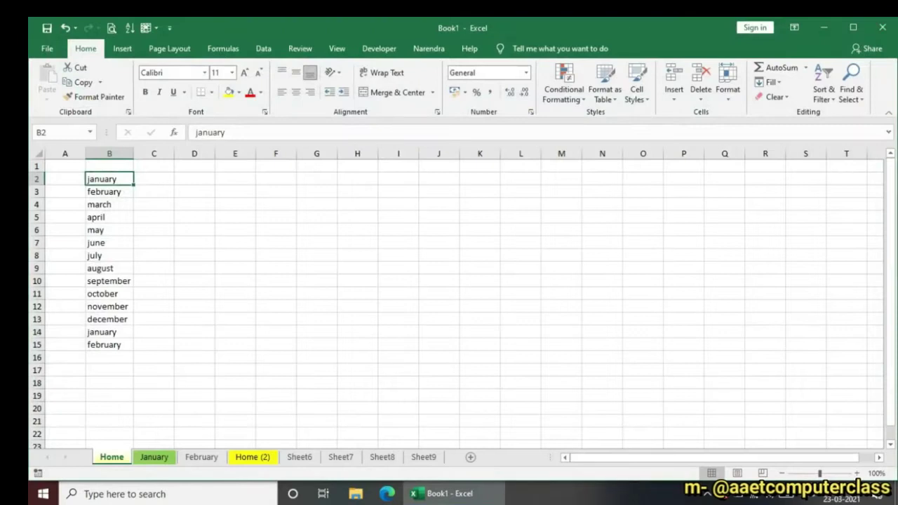
{"action": "right_click", "coordinate": [113, 457]}
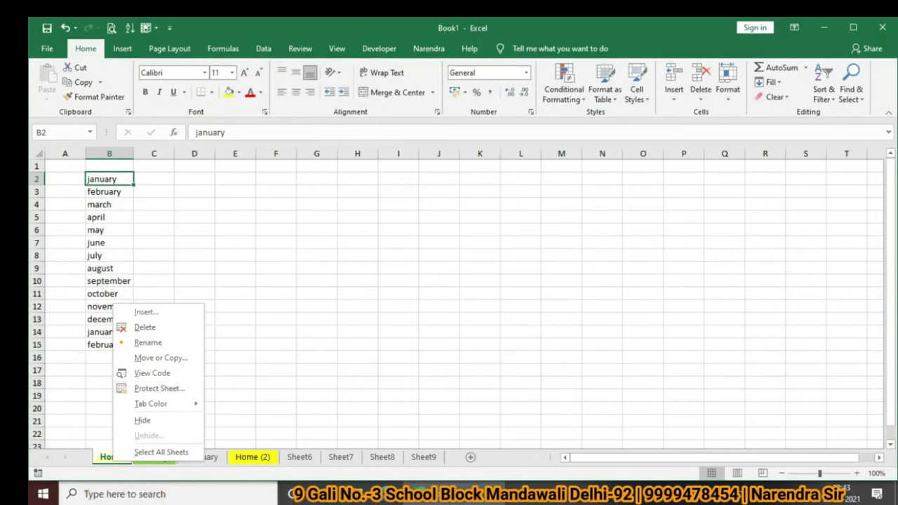
{"action": "left_click", "coordinate": [337, 48]}
- Browse the View, Page Layout, Formulas and Review ribbon tabs, then return to Home
{"action": "left_click", "coordinate": [337, 49]}
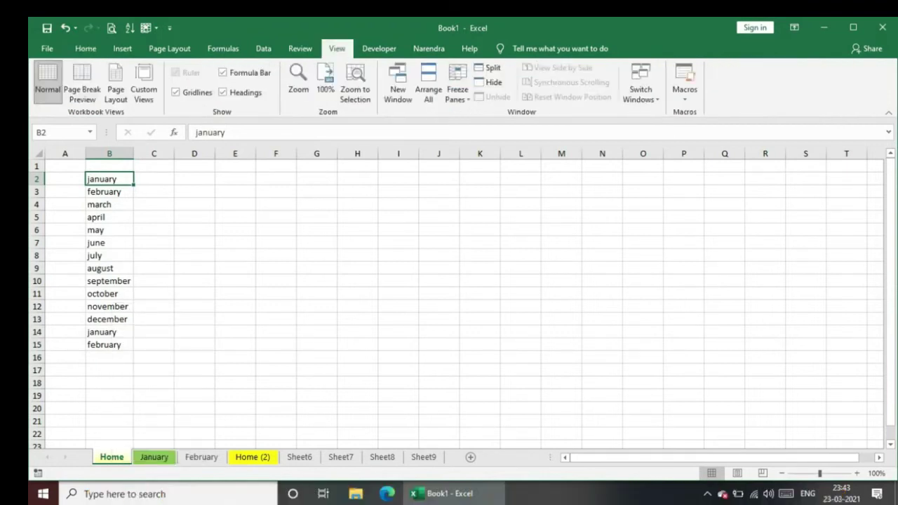
{"action": "left_click", "coordinate": [169, 48]}
{"action": "left_click", "coordinate": [222, 48]}
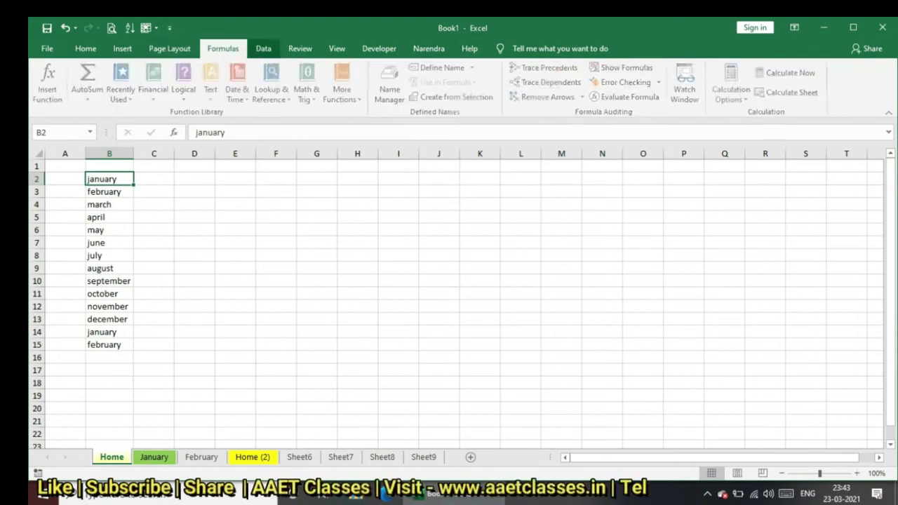
{"action": "left_click", "coordinate": [300, 48]}
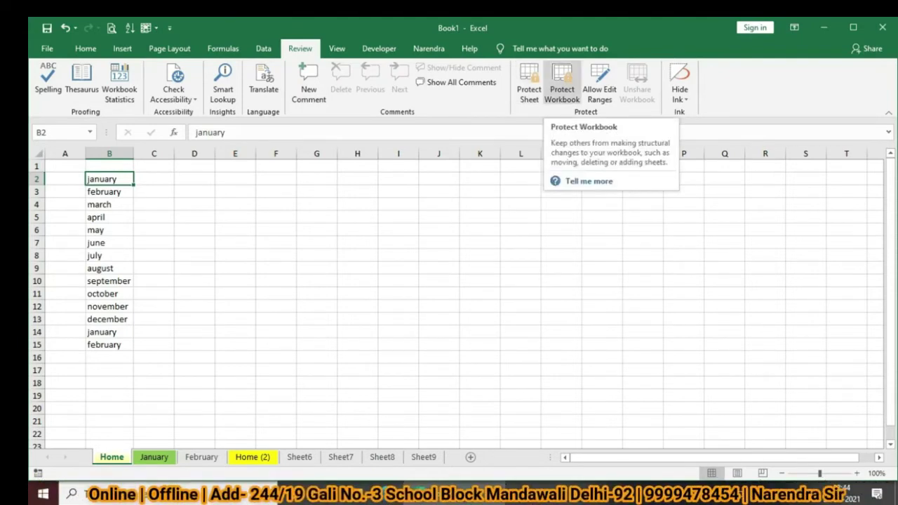
{"action": "left_click", "coordinate": [86, 49]}
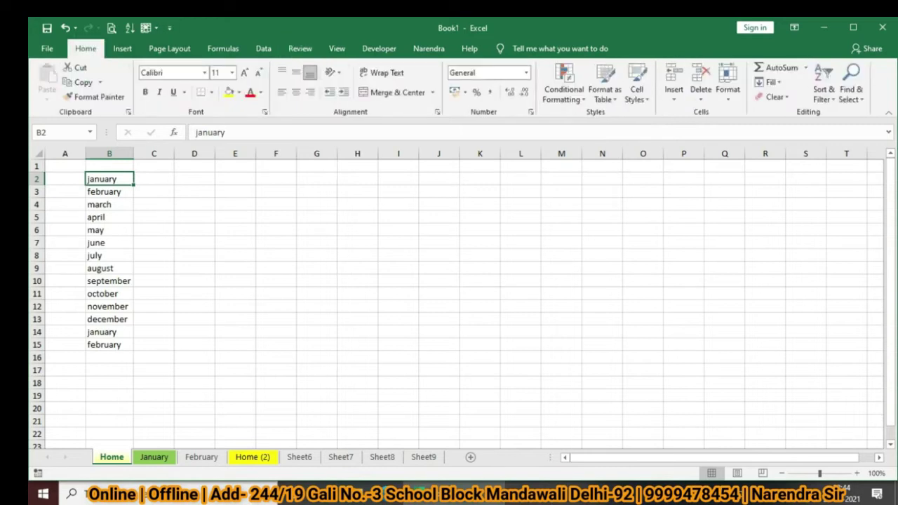
- Open Protect Sheet for Home, allowing formatting cells/rows/columns, inserting and deleting rows/columns, and hyperlinks
{"action": "right_click", "coordinate": [111, 456]}
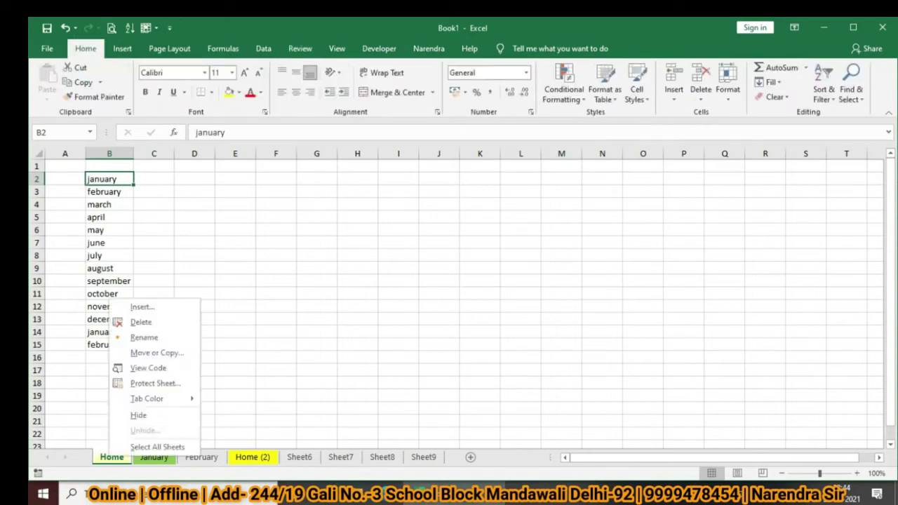
{"action": "left_click", "coordinate": [140, 383]}
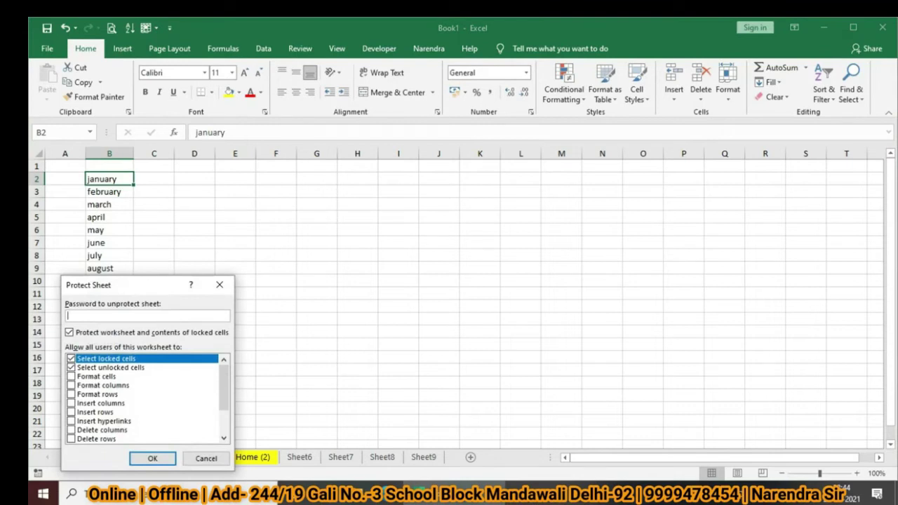
{"action": "left_click", "coordinate": [71, 376]}
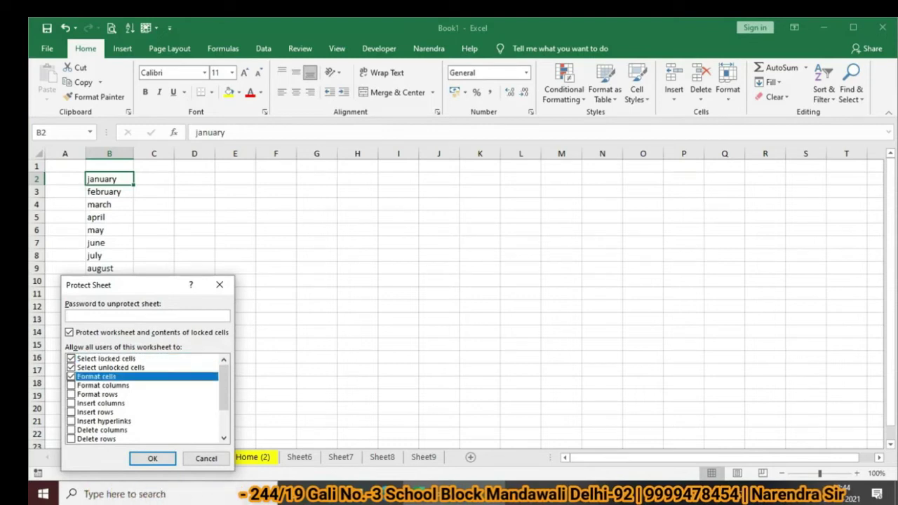
{"action": "left_click", "coordinate": [71, 385]}
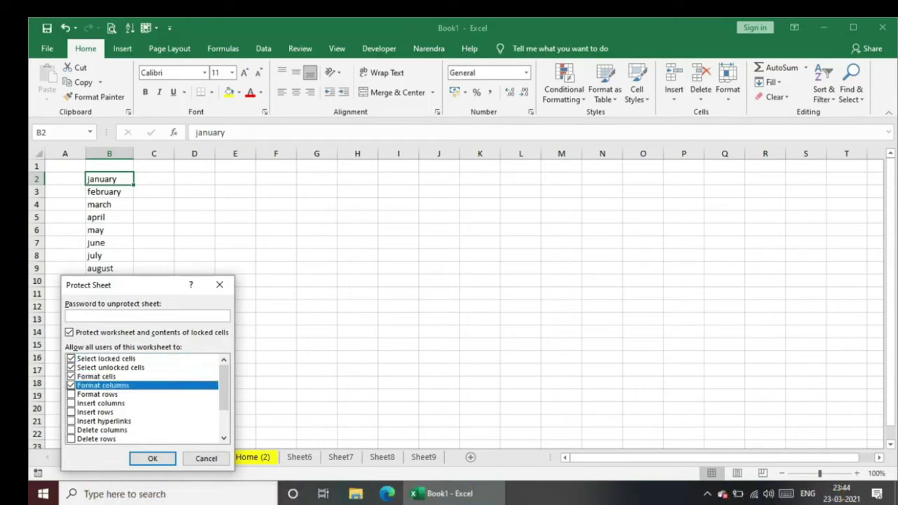
{"action": "left_click", "coordinate": [71, 394]}
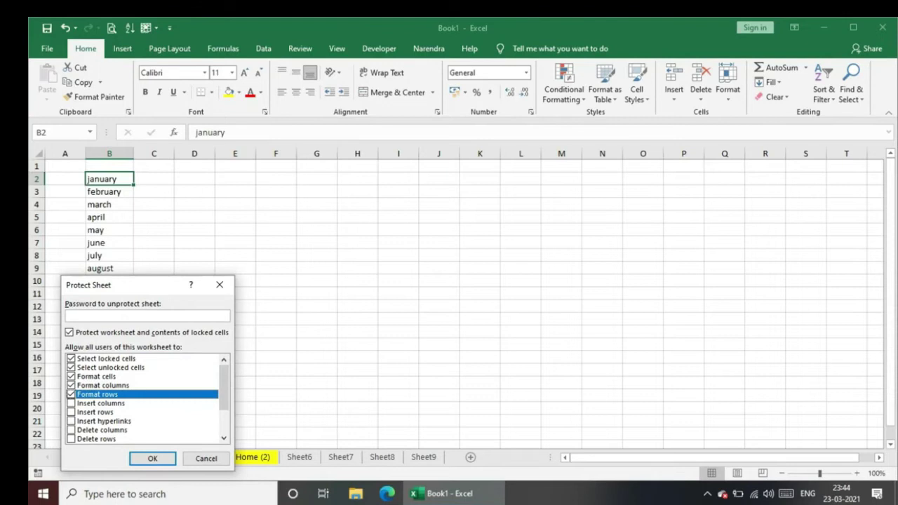
{"action": "left_click", "coordinate": [71, 403]}
{"action": "key", "text": "space"}
{"action": "left_click", "coordinate": [71, 403]}
{"action": "left_click", "coordinate": [71, 412]}
{"action": "left_click", "coordinate": [71, 421]}
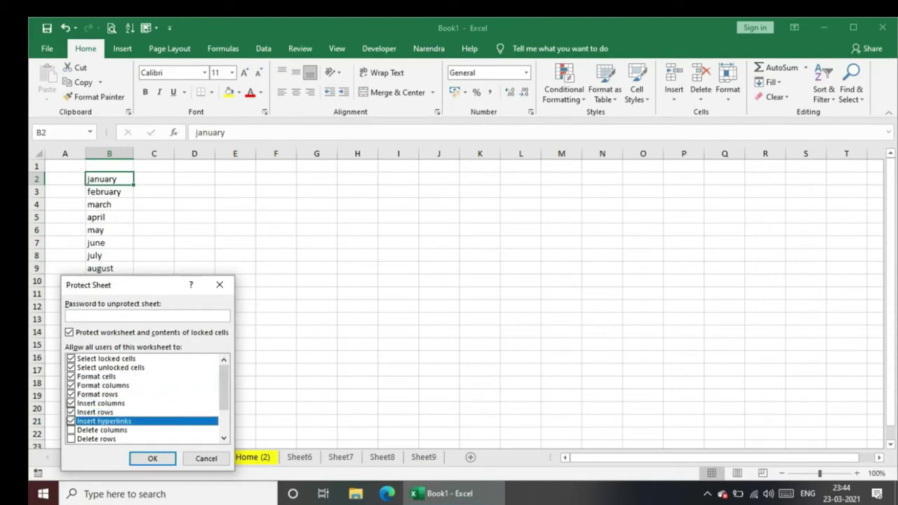
{"action": "left_click", "coordinate": [102, 429]}
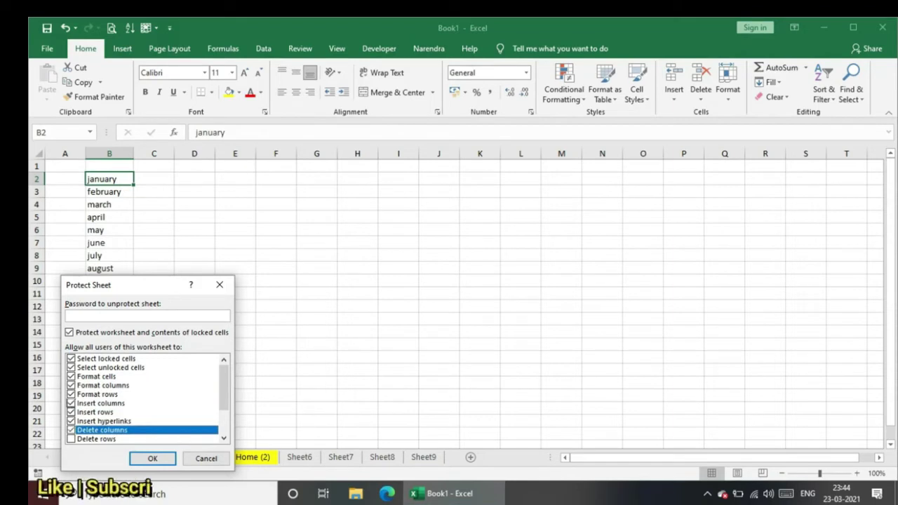
{"action": "key", "text": "space"}
{"action": "key", "text": "Down"}
{"action": "key", "text": "space"}
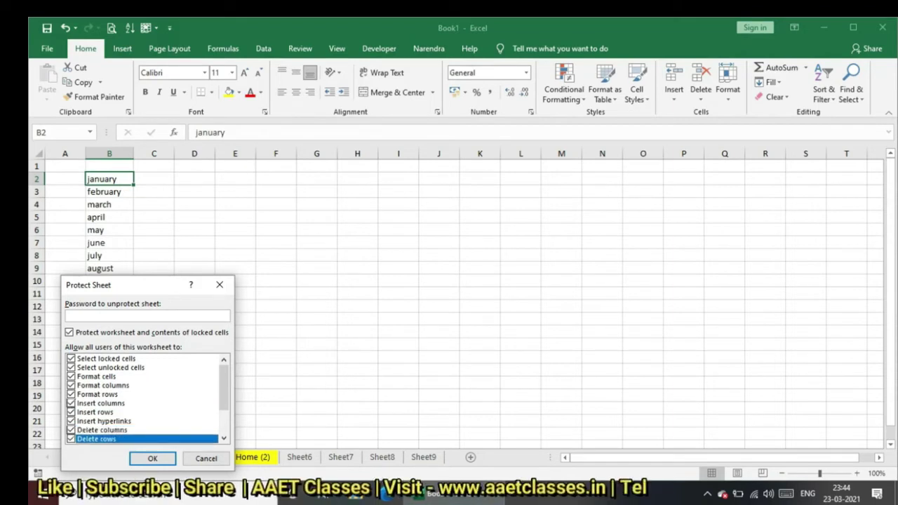
{"action": "scroll", "coordinate": [144, 398], "scroll_direction": "down", "scroll_amount": 2}
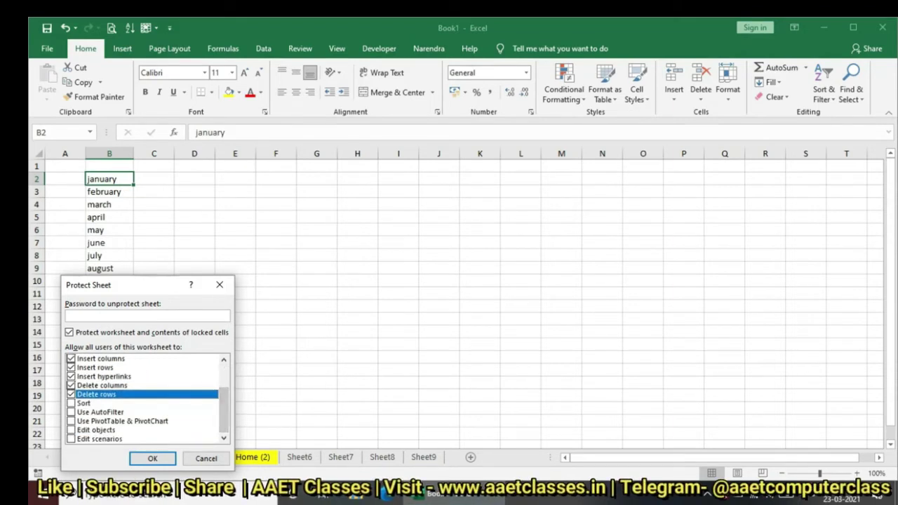
- Enter and confirm the protection password to protect the Home sheet
{"action": "left_click", "coordinate": [147, 316]}
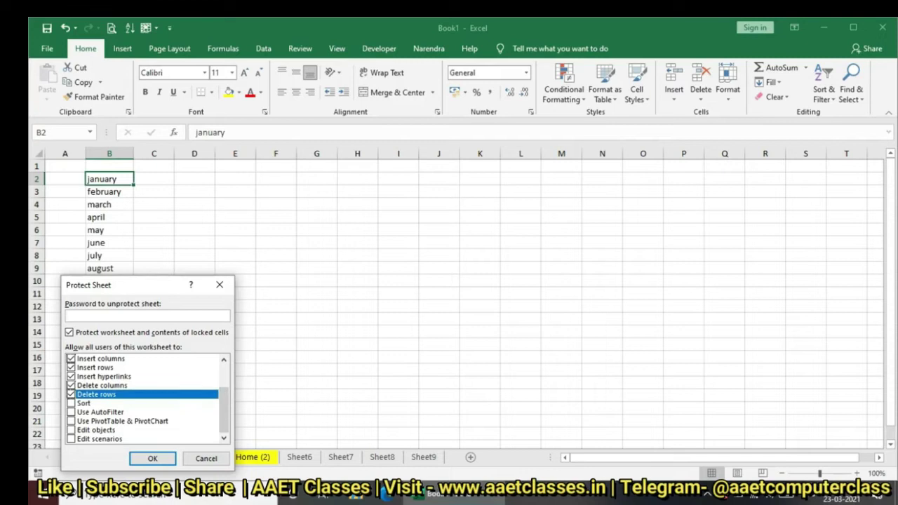
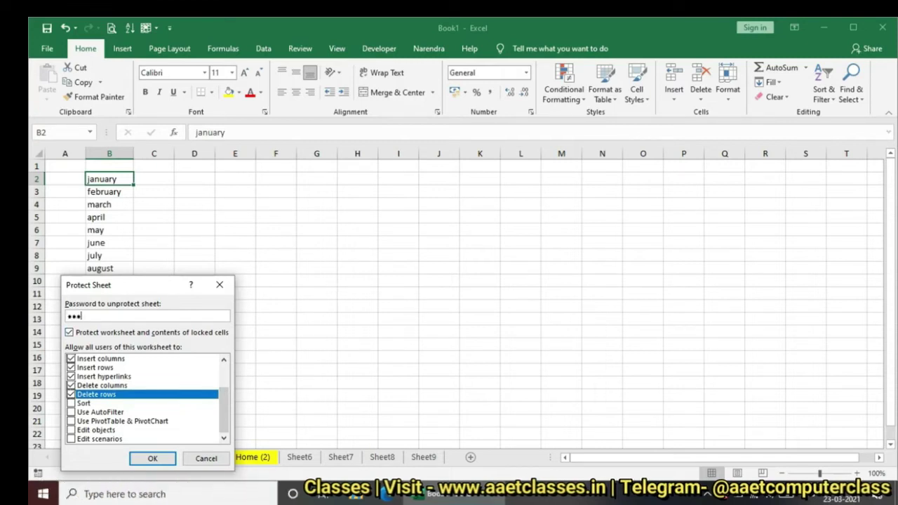
{"action": "key", "text": "Return"}
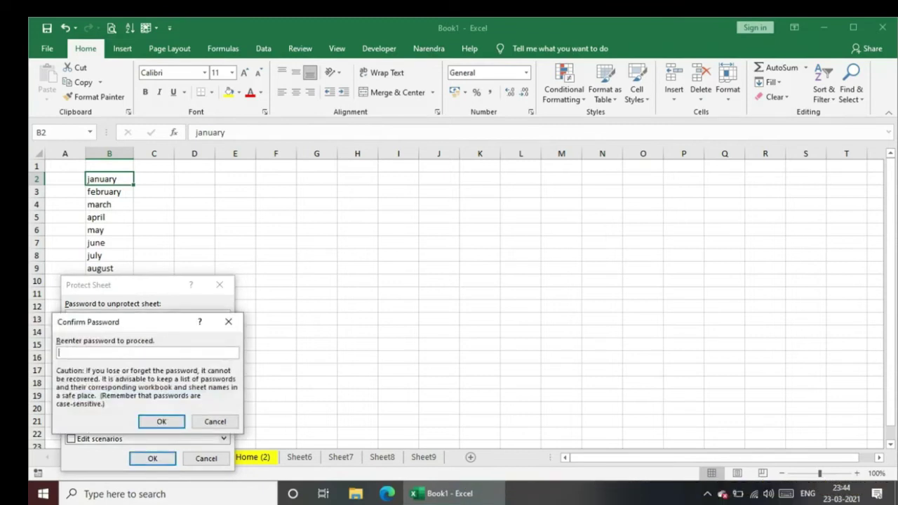
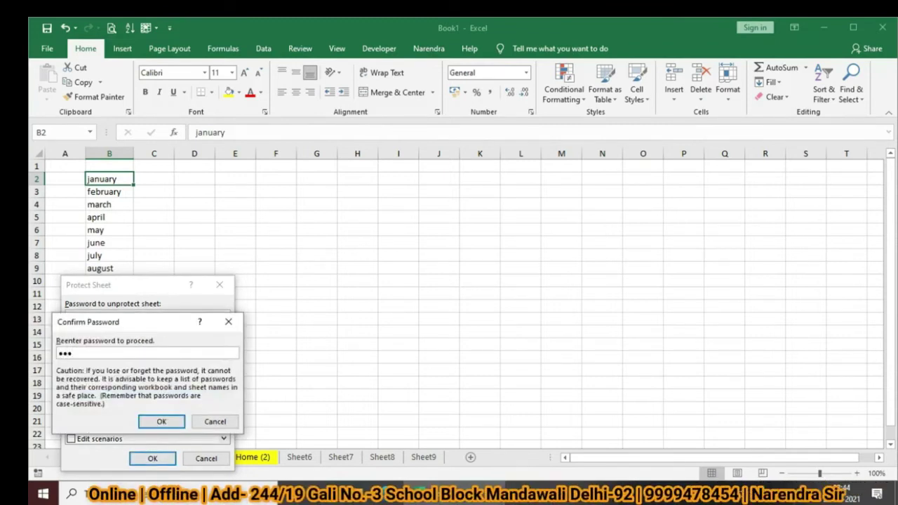
{"action": "key", "text": "Return"}
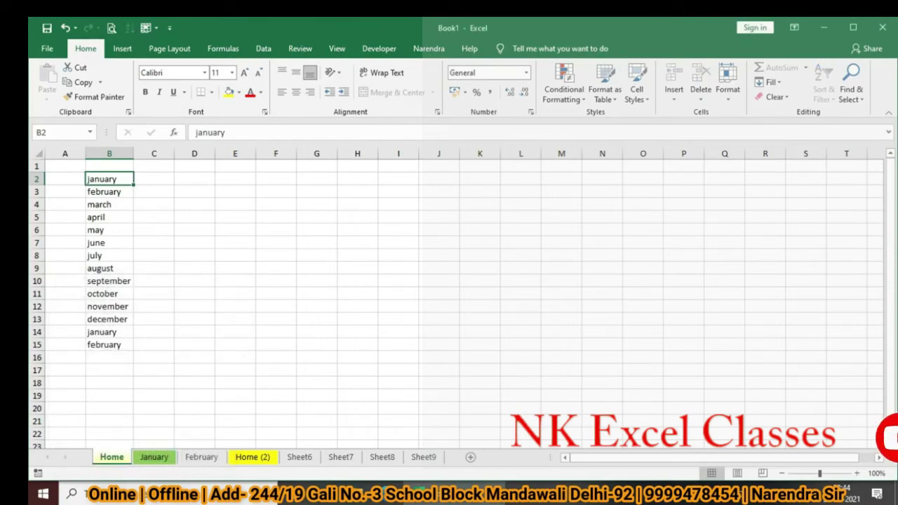
{"action": "left_click", "coordinate": [109, 230]}
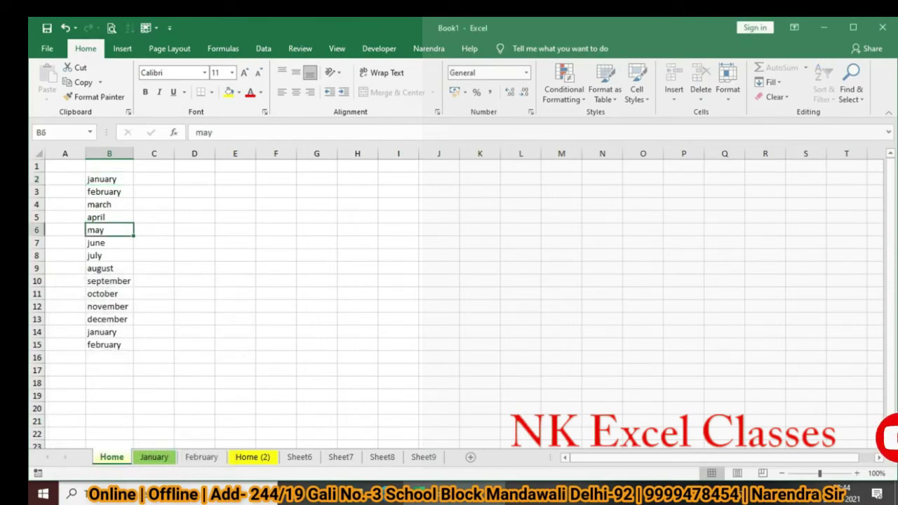
{"action": "key", "text": "Delete"}
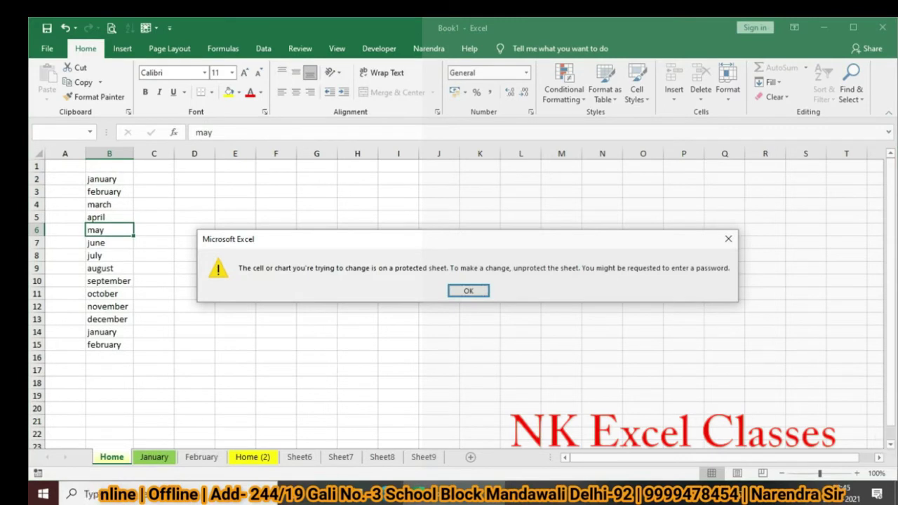
{"action": "key", "text": "Return"}
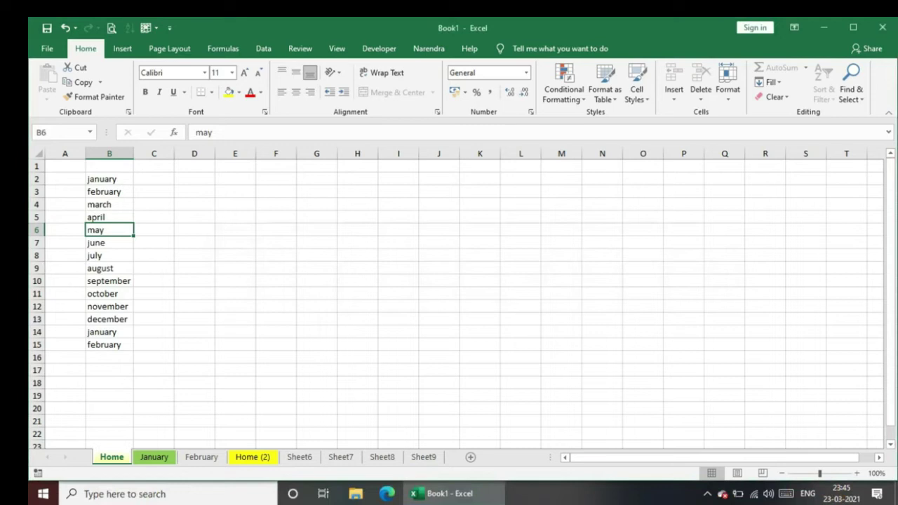
{"action": "left_click", "coordinate": [317, 242]}
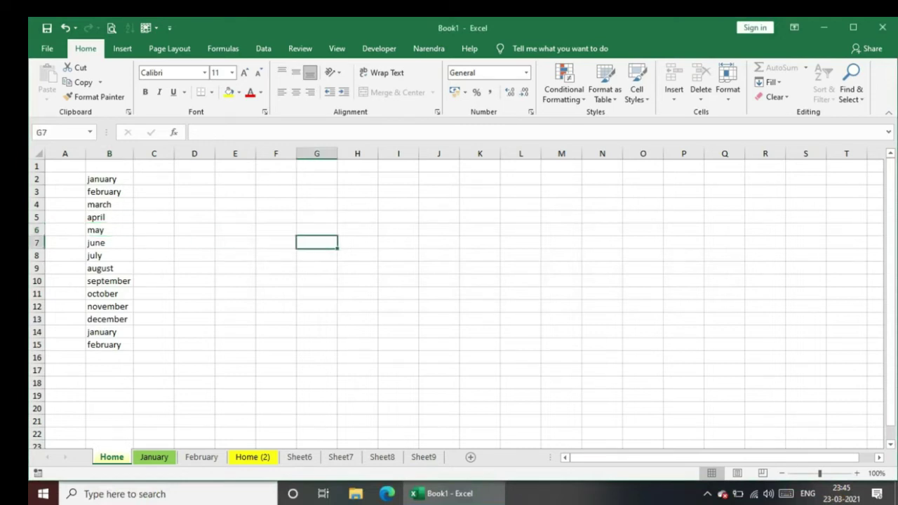
{"action": "type", "text": "a"}
{"action": "key", "text": "Return"}
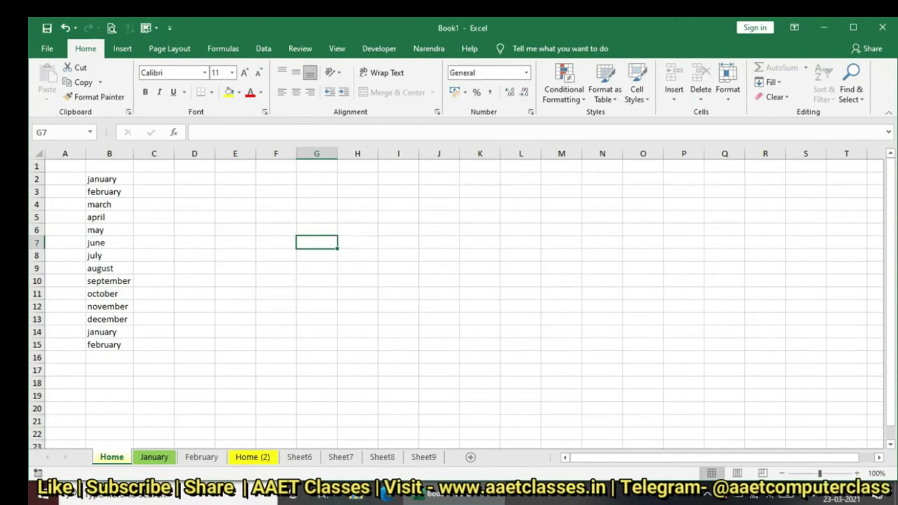
- Unprotect the Home sheet by entering its protection password
{"action": "right_click", "coordinate": [115, 456]}
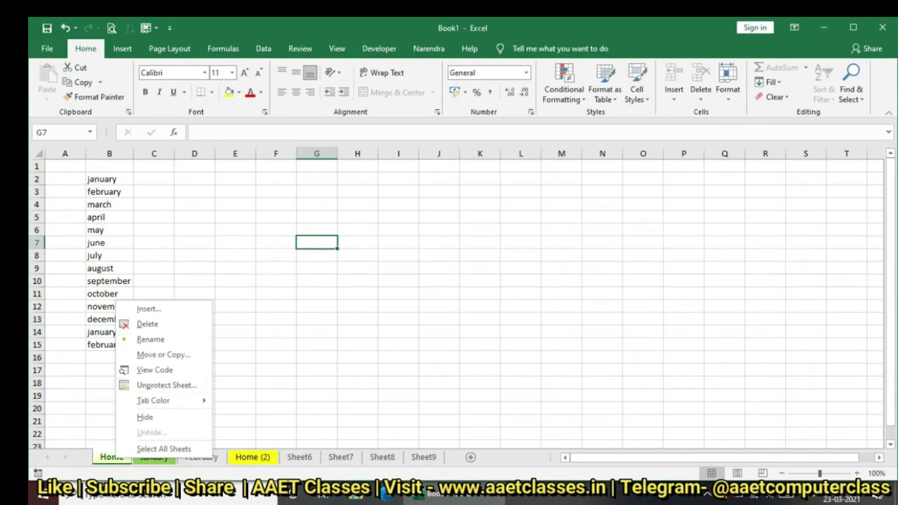
{"action": "right_click", "coordinate": [99, 456]}
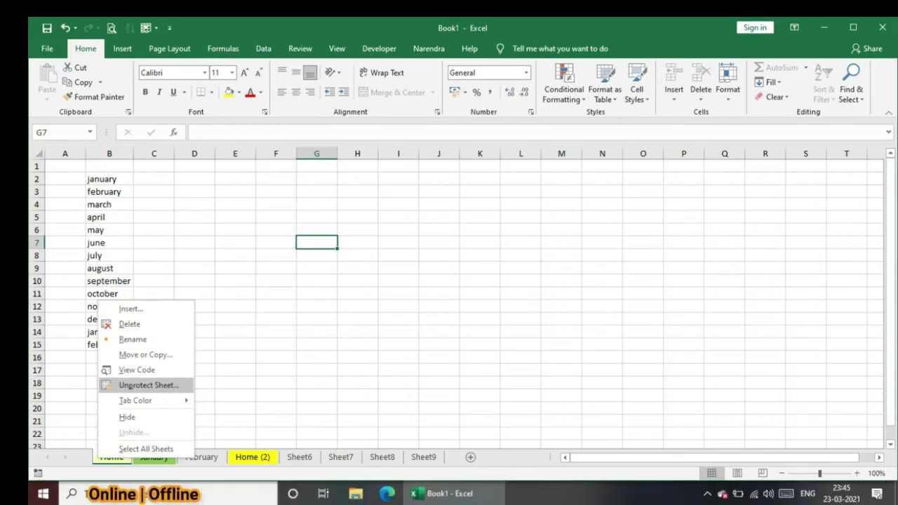
{"action": "left_click", "coordinate": [148, 385]}
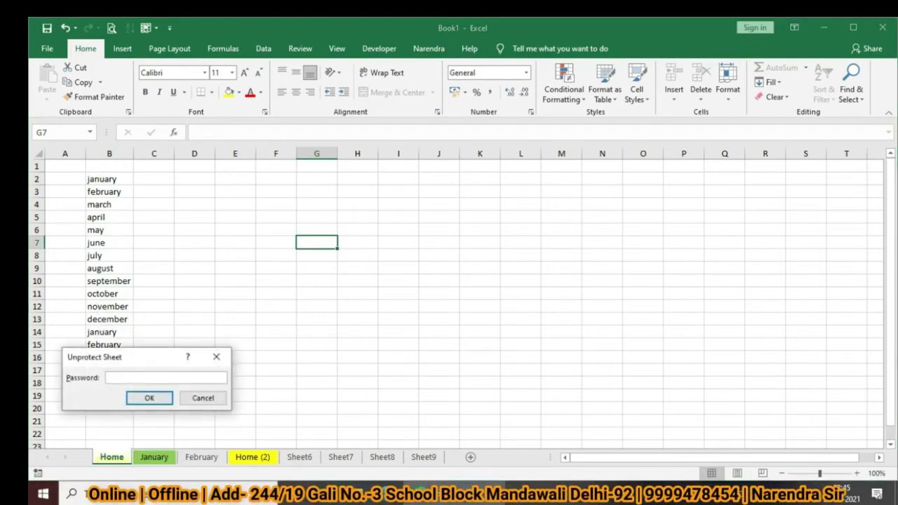
{"action": "key", "text": "Return"}
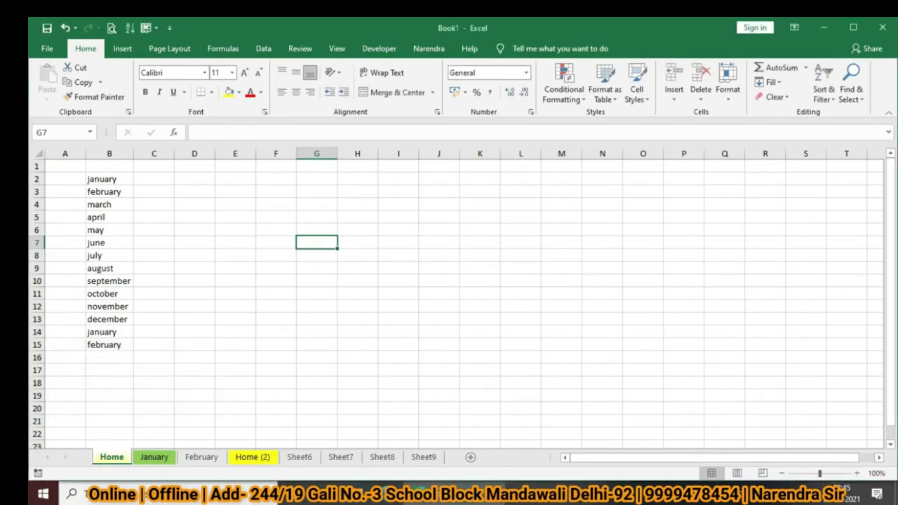
- Test editing by typing 'gft' in cell E7, then erase it
{"action": "left_click", "coordinate": [235, 243]}
{"action": "type", "text": "gft"}
{"action": "key", "text": "BackSpace"}
{"action": "key", "text": "BackSpace"}
{"action": "key", "text": "BackSpace"}
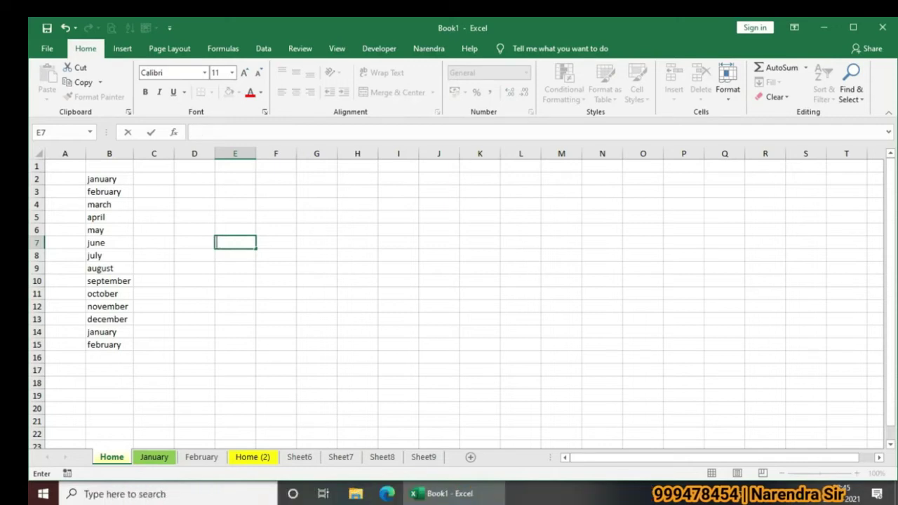
- Delete february from cell B3, then select the empty cell C4
{"action": "left_click", "coordinate": [109, 191]}
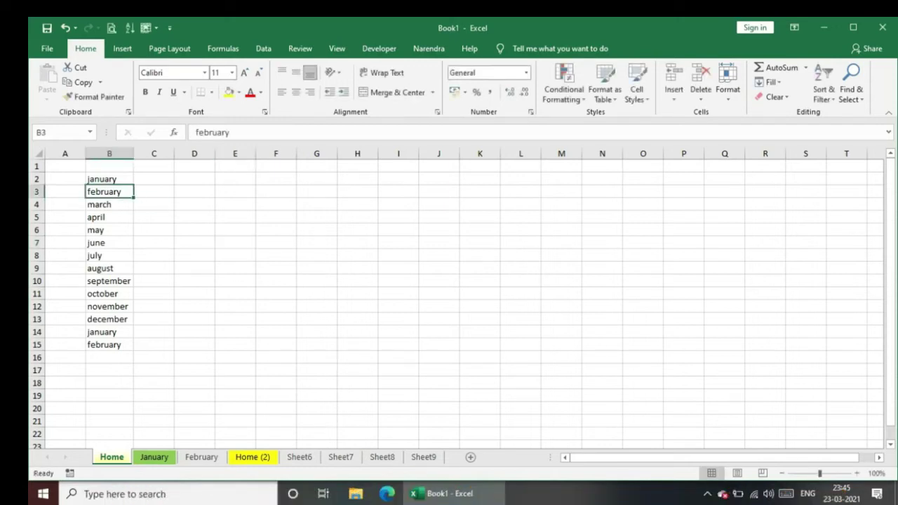
{"action": "key", "text": "Delete"}
{"action": "left_click", "coordinate": [153, 204]}
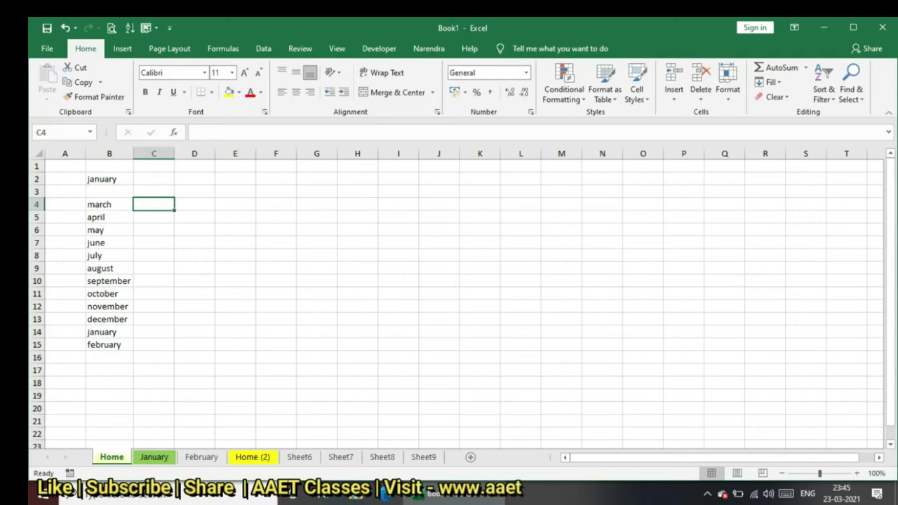
- Dismiss the Home tab's menu unchanged and move forward to the next sheet with Ctrl+PageDown
{"action": "right_click", "coordinate": [106, 457]}
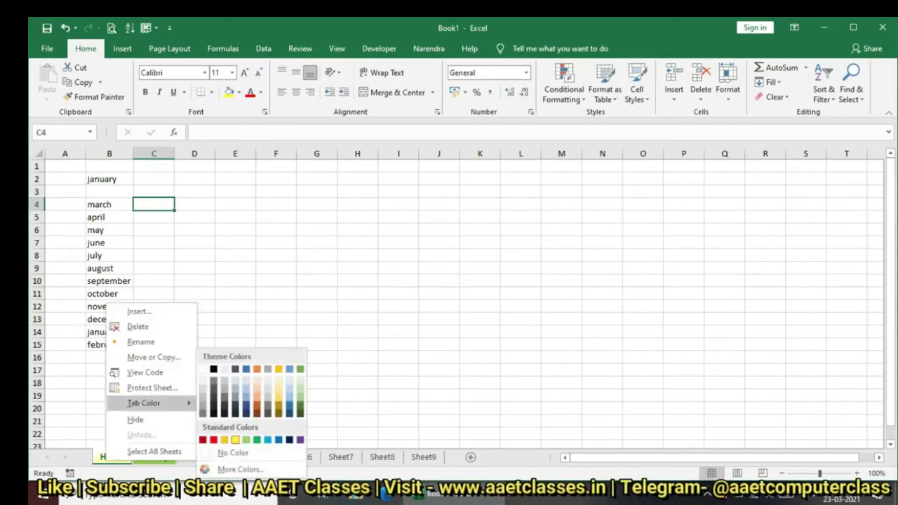
{"action": "key", "text": "Escape"}
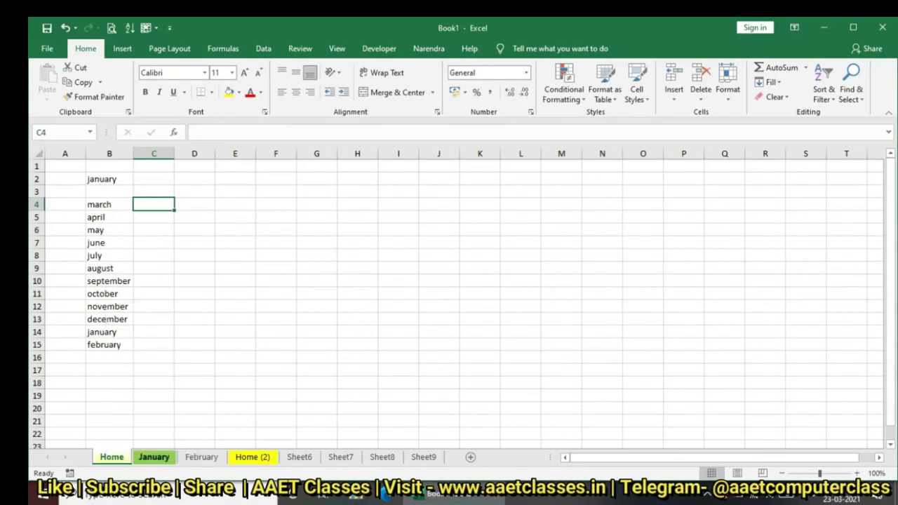
{"action": "key", "text": "ctrl+Page_Down"}
{"action": "key", "text": "ctrl+Page_Down"}
{"action": "key", "text": "ctrl+Page_Down"}
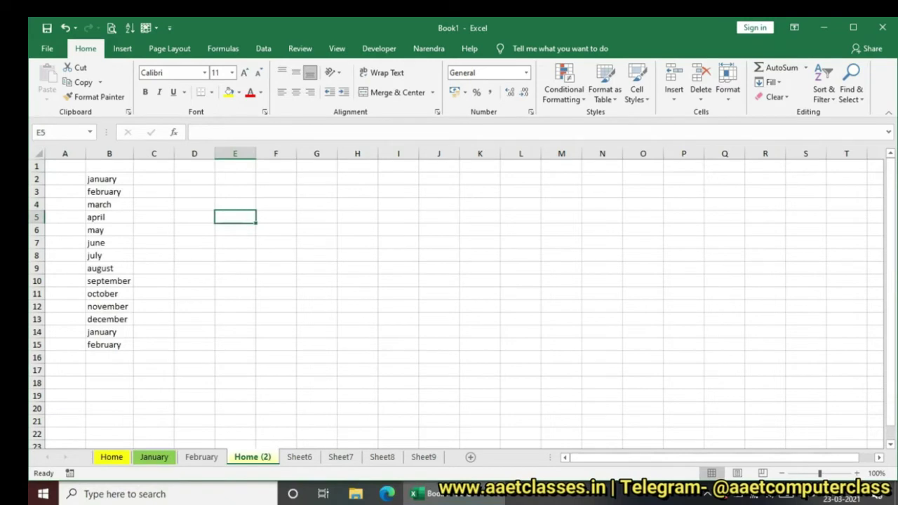
- Hide the Home (2) sheet and go back toward the Home sheet
{"action": "right_click", "coordinate": [253, 457]}
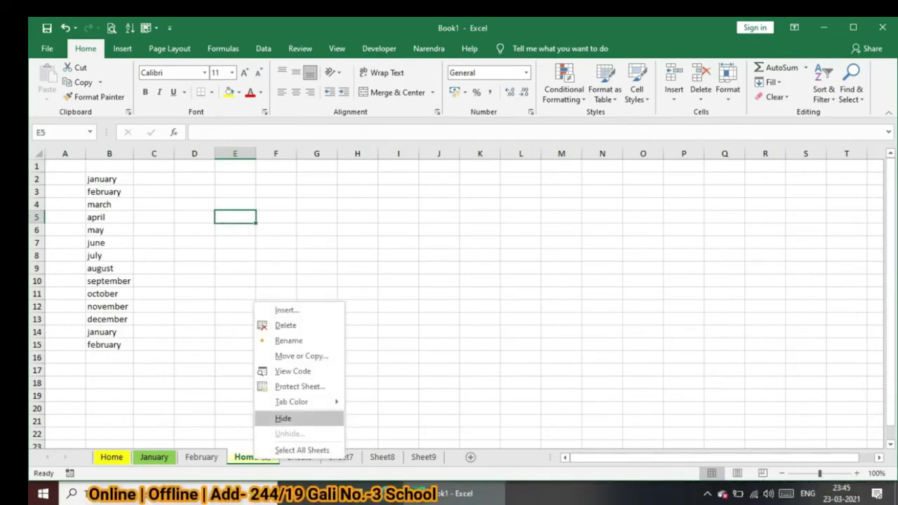
{"action": "key", "text": "Return"}
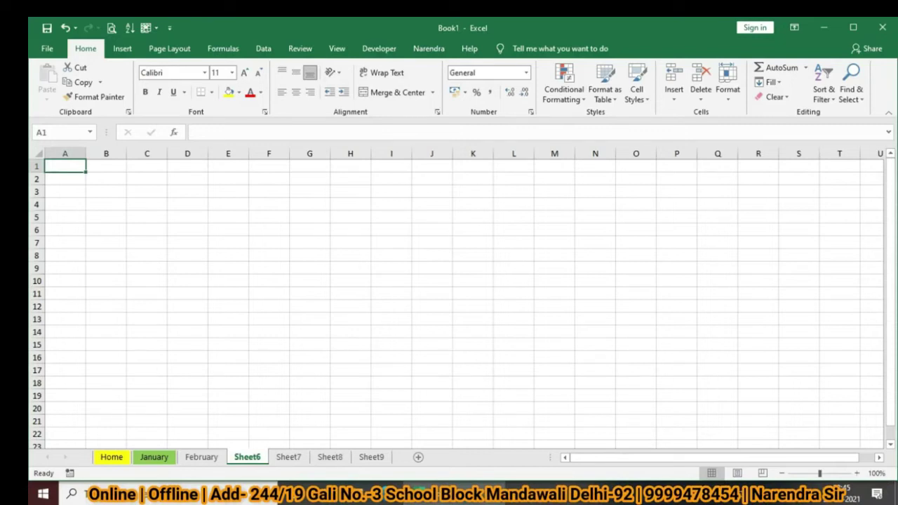
{"action": "key", "text": "ctrl+Page_Up"}
{"action": "key", "text": "ctrl+Page_Up"}
{"action": "key", "text": "ctrl+Page_Up"}
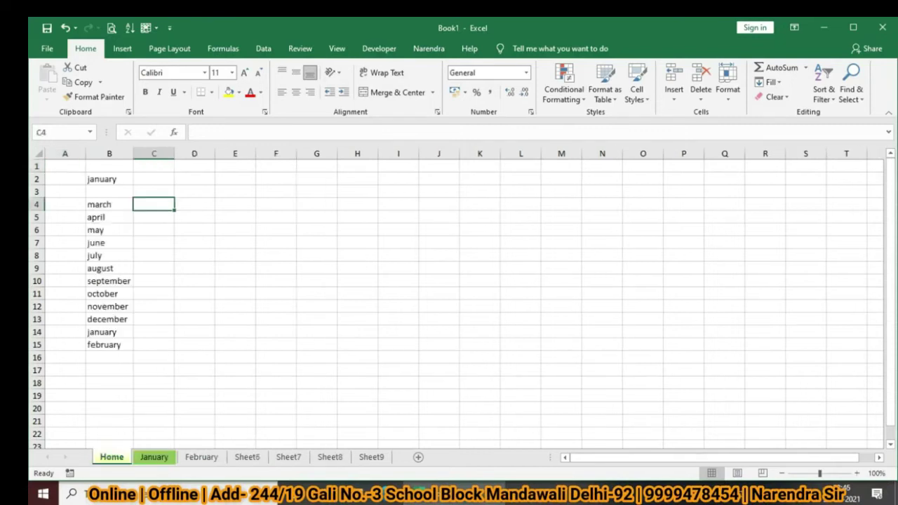
- Restore Home (2) from the Unhide list opened on the Sheet6 tab
{"action": "right_click", "coordinate": [119, 457]}
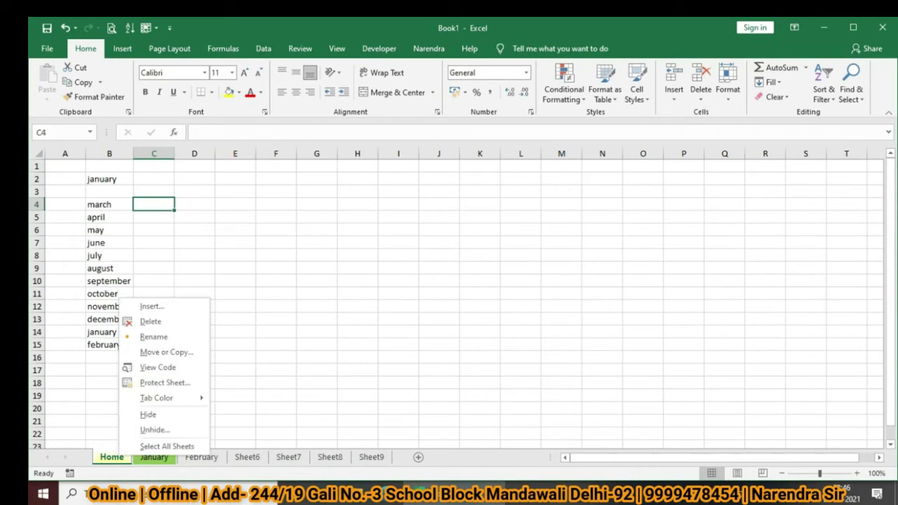
{"action": "left_click", "coordinate": [247, 457]}
{"action": "right_click", "coordinate": [247, 456]}
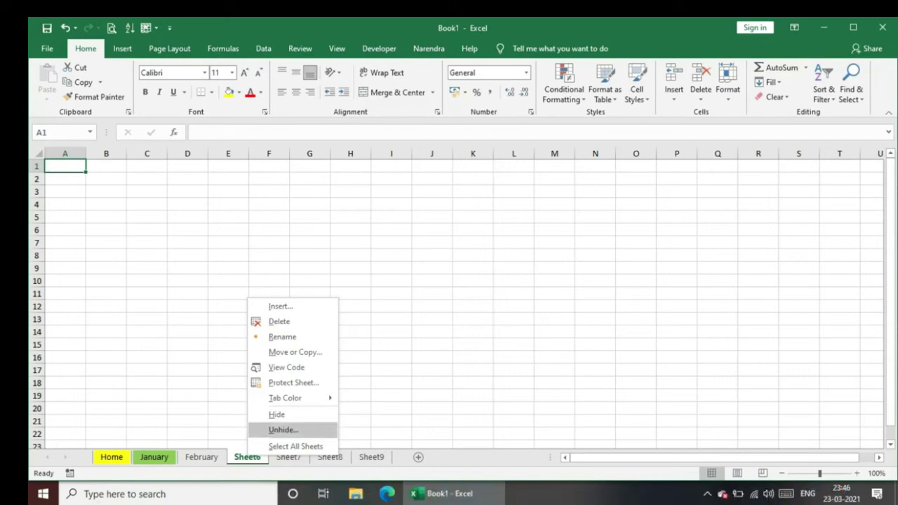
{"action": "left_click", "coordinate": [283, 430]}
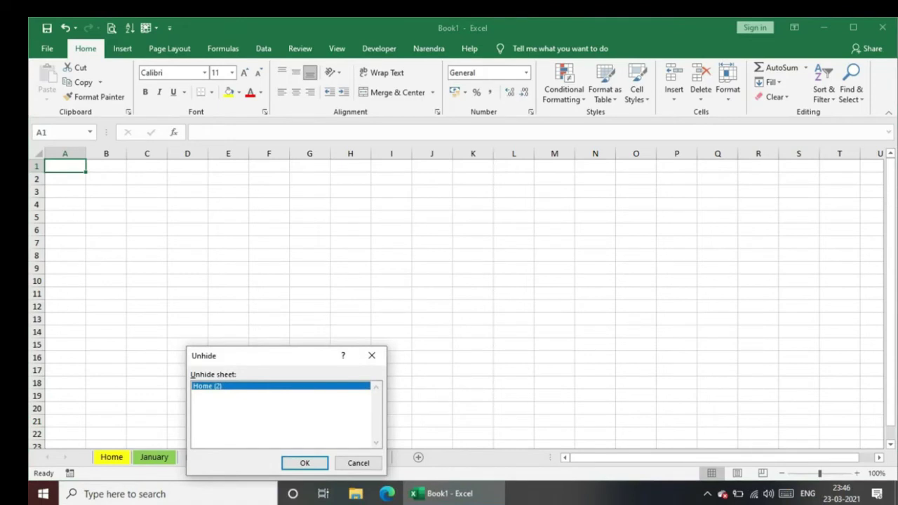
{"action": "left_click", "coordinate": [305, 462]}
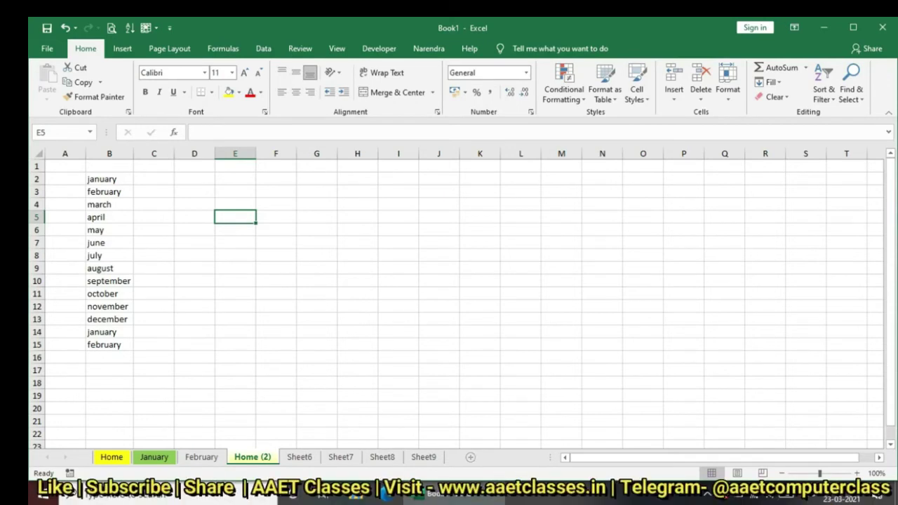
- Add three new blank sheets, Sheet11, Sheet12 and Sheet13
{"action": "left_click", "coordinate": [471, 456]}
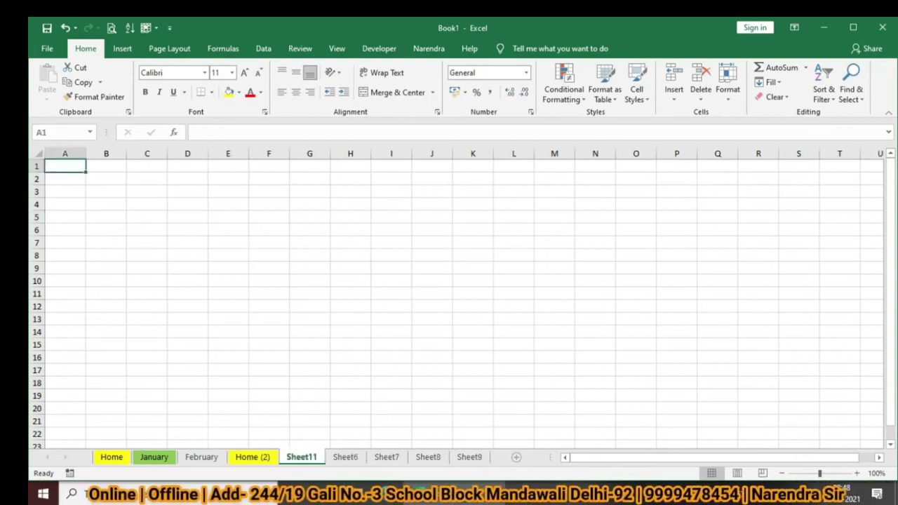
{"action": "left_click", "coordinate": [515, 456]}
{"action": "left_click", "coordinate": [531, 456]}
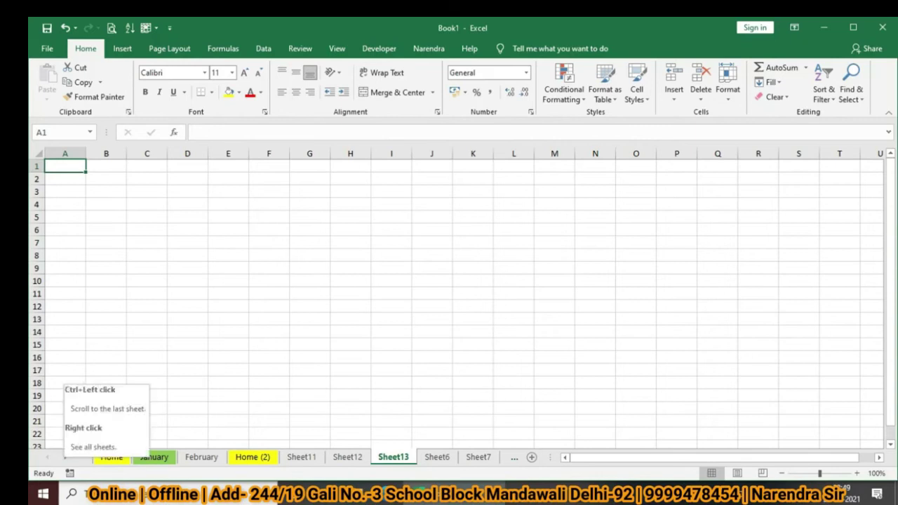
- Scroll the sheet tabs back and forth to browse all the workbook's sheets
{"action": "left_click", "coordinate": [65, 456]}
{"action": "left_click", "coordinate": [64, 457]}
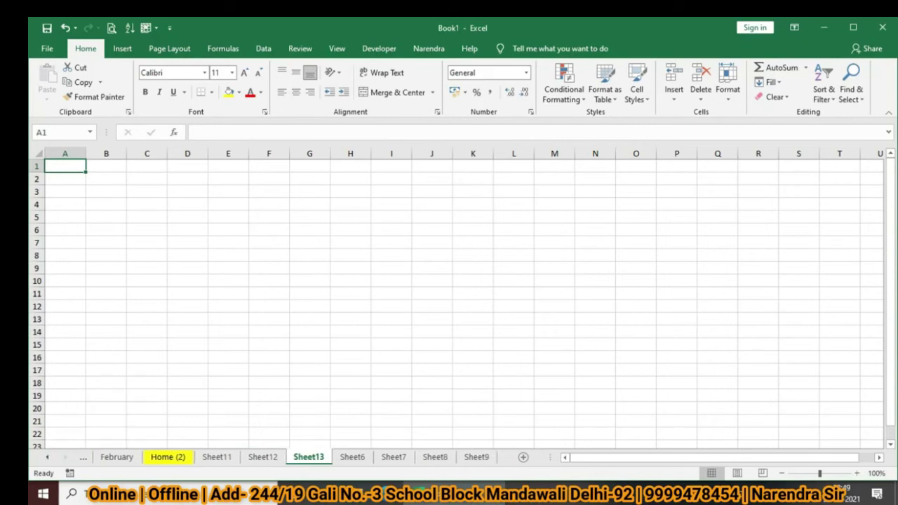
{"action": "left_click", "coordinate": [47, 456]}
{"action": "left_click", "coordinate": [47, 457]}
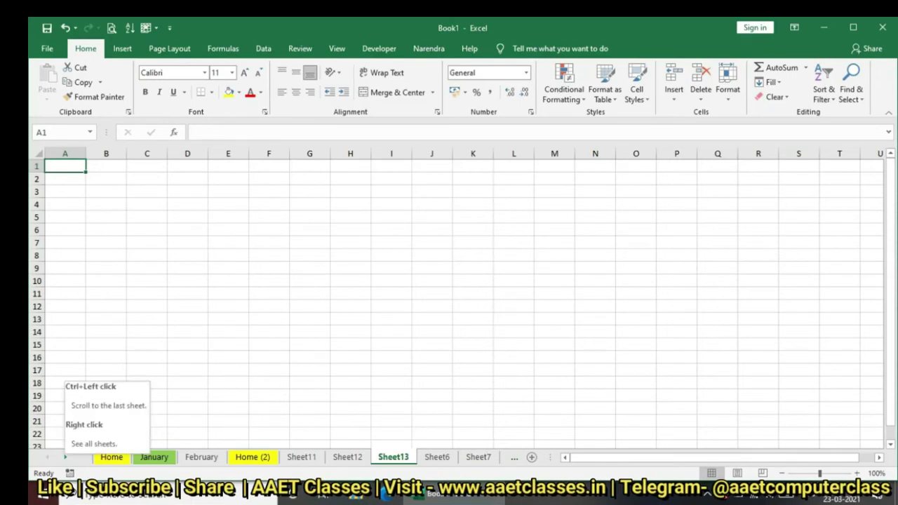
{"action": "left_click", "coordinate": [65, 457]}
{"action": "left_click", "coordinate": [64, 456]}
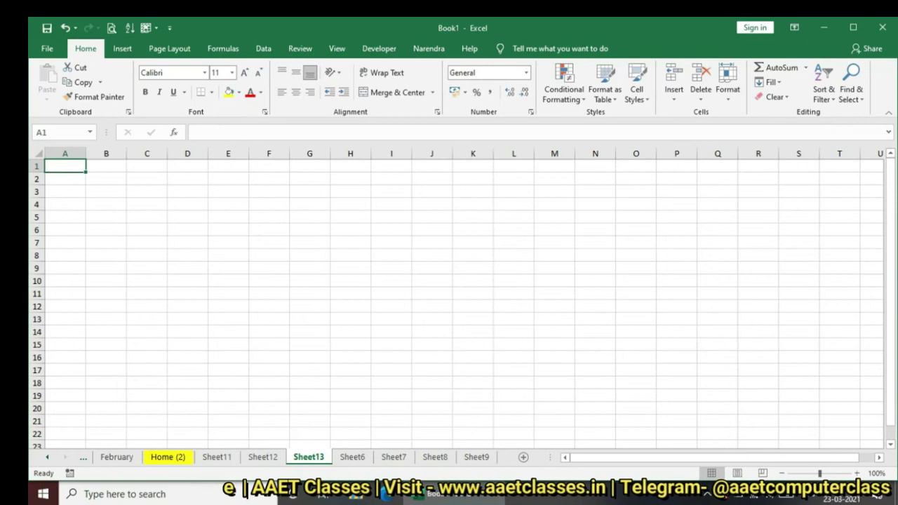
{"action": "left_click", "coordinate": [47, 456]}
{"action": "left_click", "coordinate": [47, 456]}
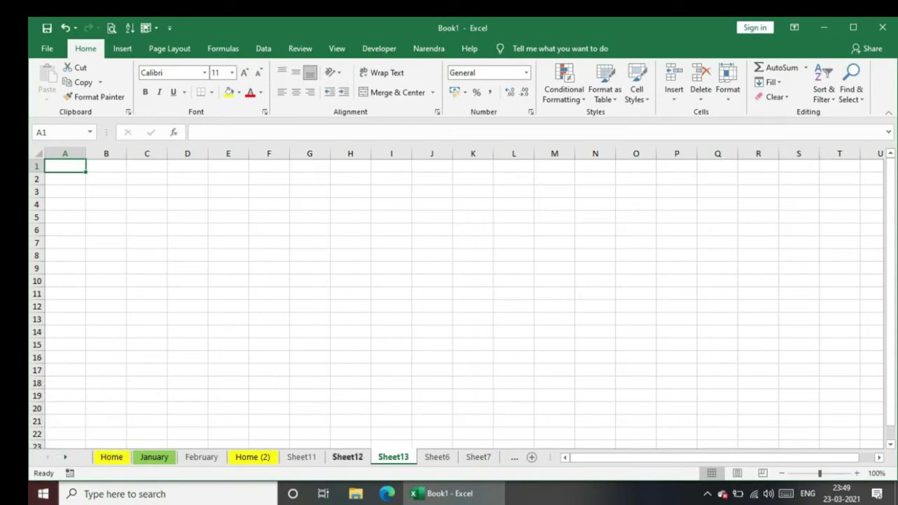
{"action": "mouse_move", "coordinate": [582, 456]}
{"action": "left_mouse_down"}
{"action": "mouse_move", "coordinate": [598, 456]}
{"action": "mouse_move", "coordinate": [582, 456]}
{"action": "left_mouse_up"}
{"action": "left_click_drag", "start_coordinate": [891, 349], "coordinate": [890, 363]}
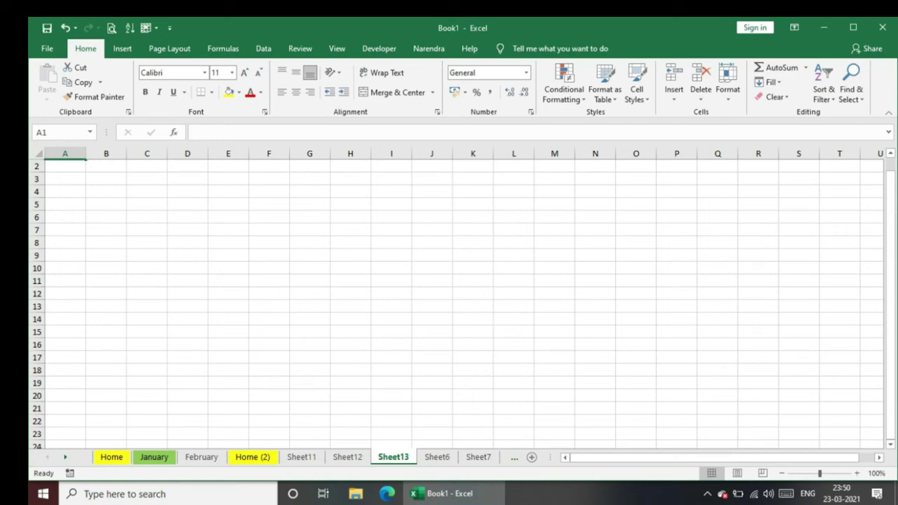
- Return from Sheet13 to the Home month list and press Ctrl+S to reach Save As
{"action": "left_click", "coordinate": [350, 256]}
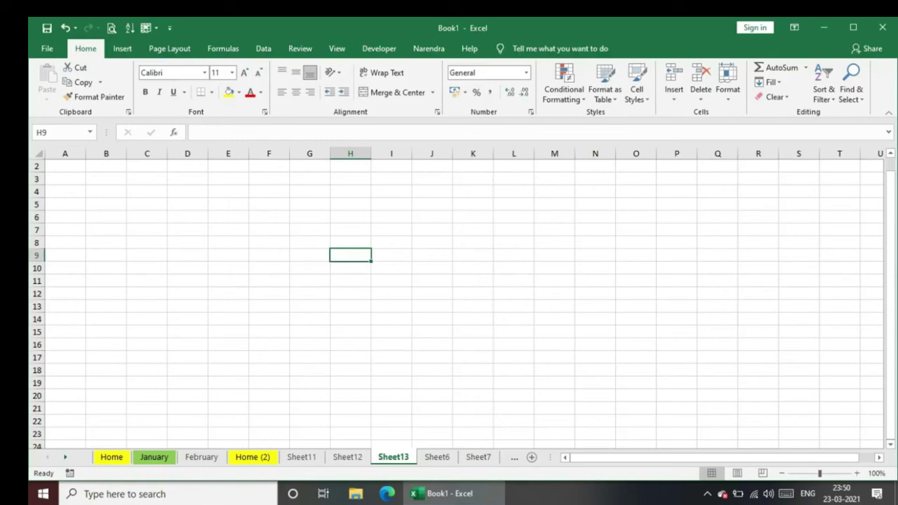
{"action": "left_click", "coordinate": [111, 456]}
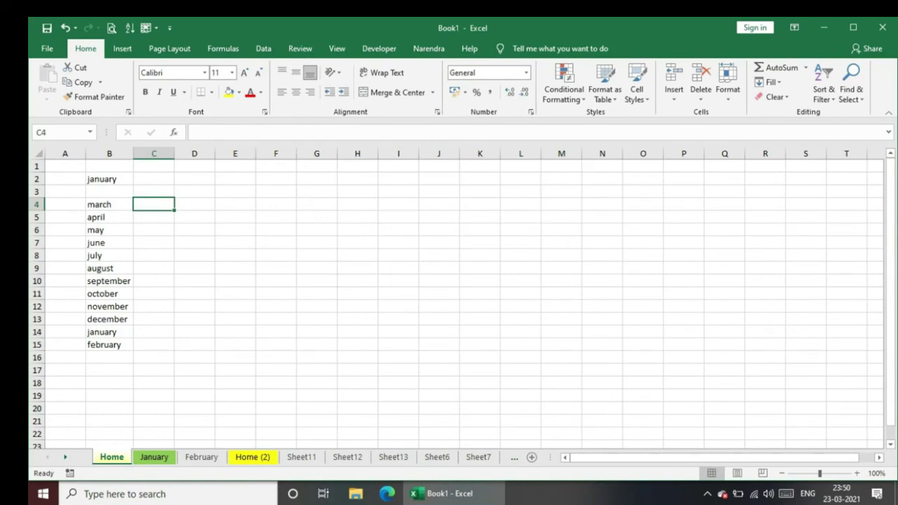
{"action": "key", "text": "ctrl+s"}
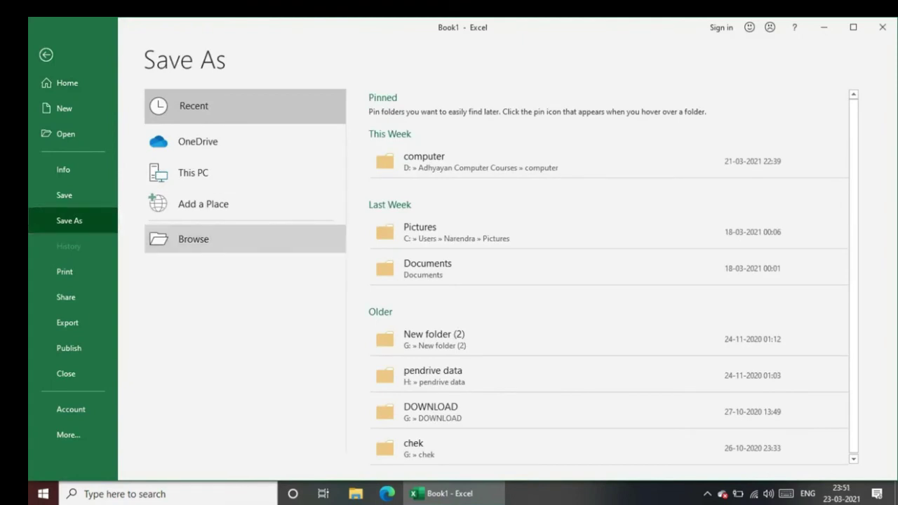
- Save the workbook to the Documents folder as 'my data'
{"action": "left_click", "coordinate": [193, 238]}
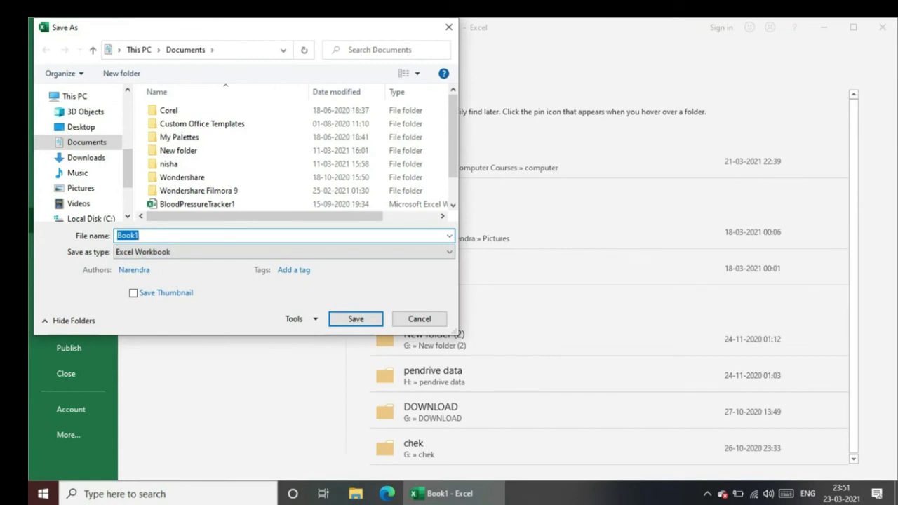
{"action": "type", "text": "my data"}
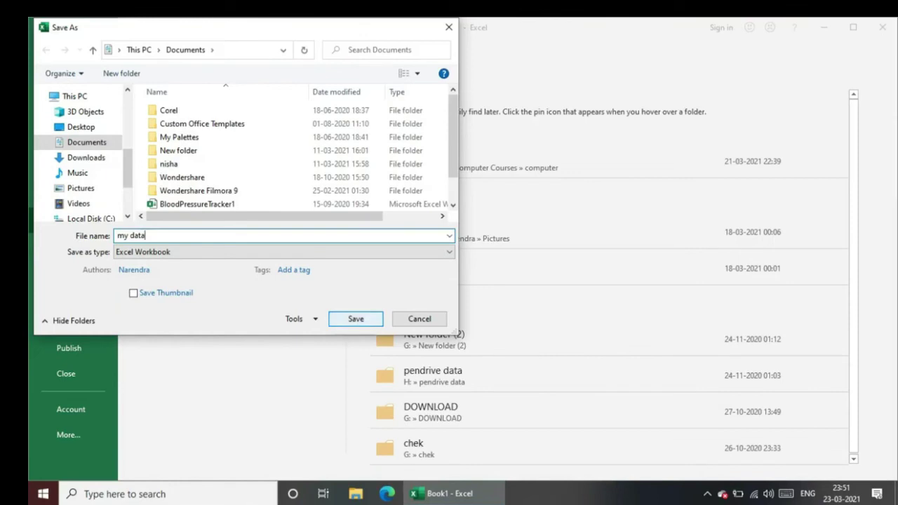
{"action": "key", "text": "Return"}
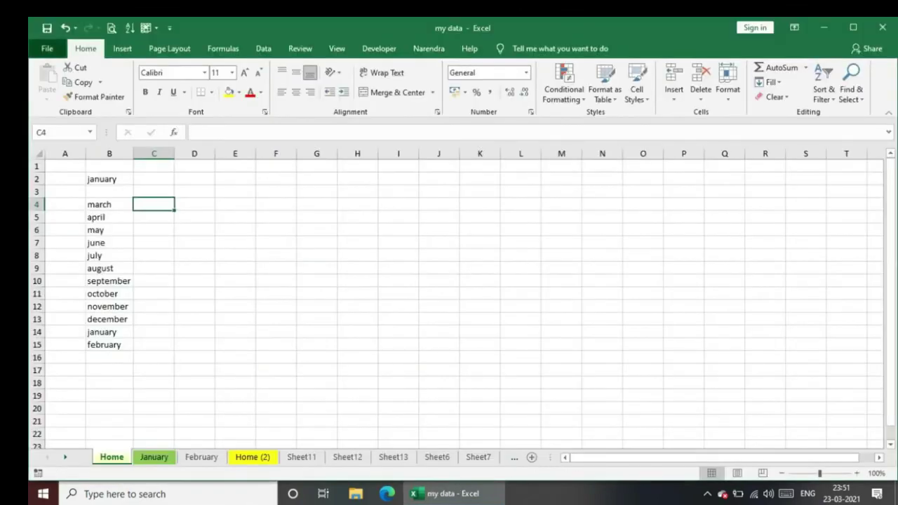
{"action": "left_click", "coordinate": [47, 48]}
- In Save As for Documents, pick Excel 97-2003 Workbook from the save-type list
{"action": "left_click", "coordinate": [68, 220]}
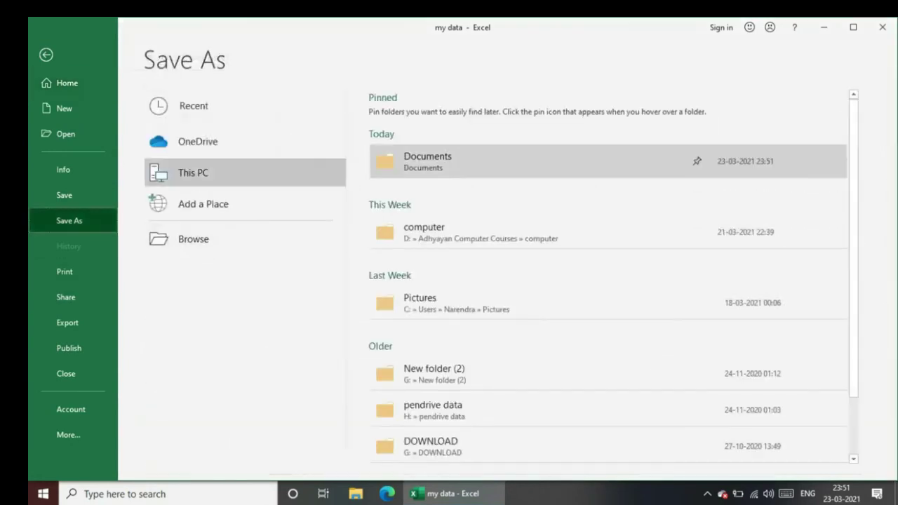
{"action": "left_click", "coordinate": [491, 161]}
{"action": "left_click", "coordinate": [281, 252]}
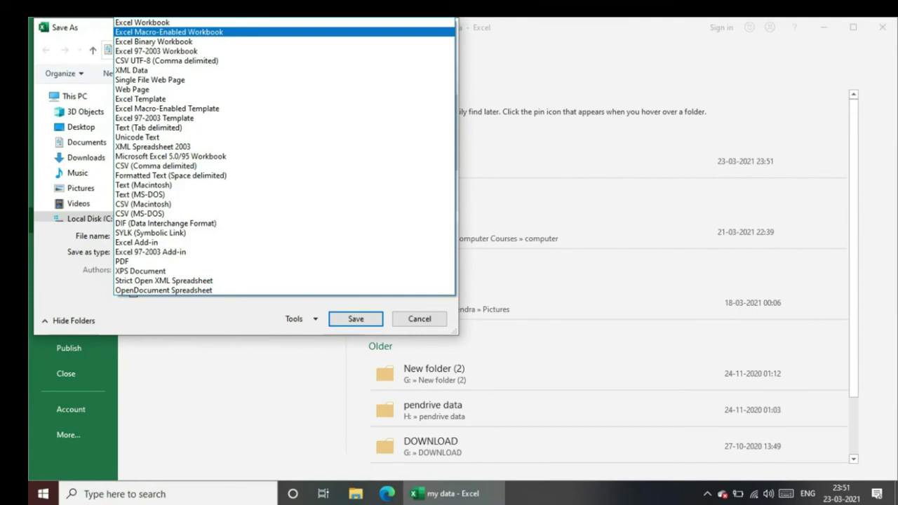
{"action": "key", "text": "Down"}
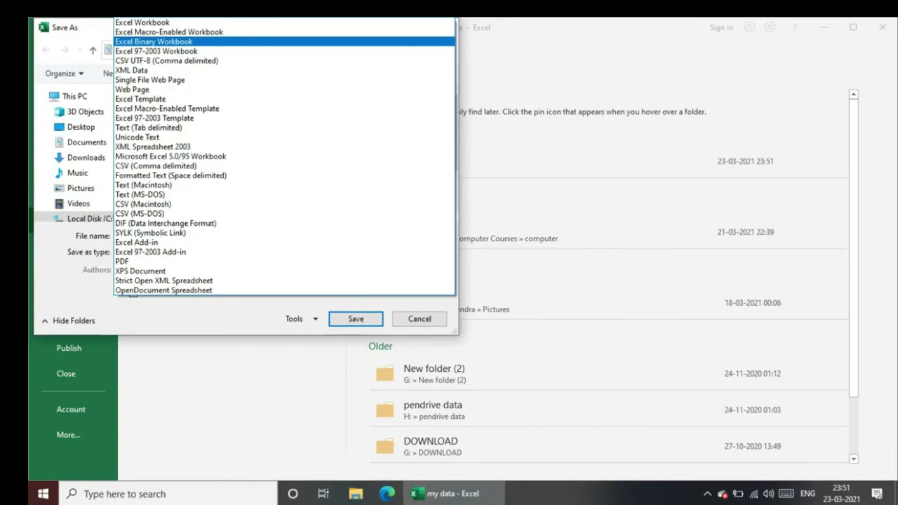
{"action": "key", "text": "Up"}
{"action": "key", "text": "Up"}
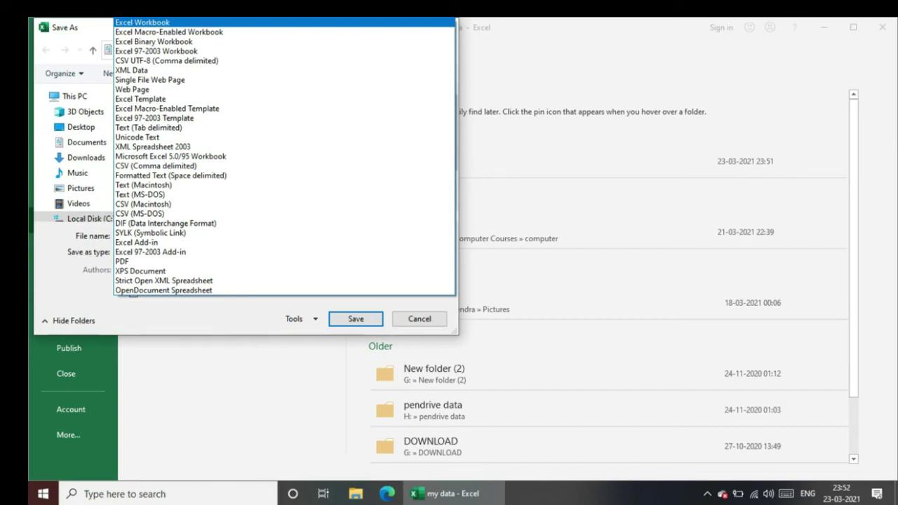
{"action": "key", "text": "Down"}
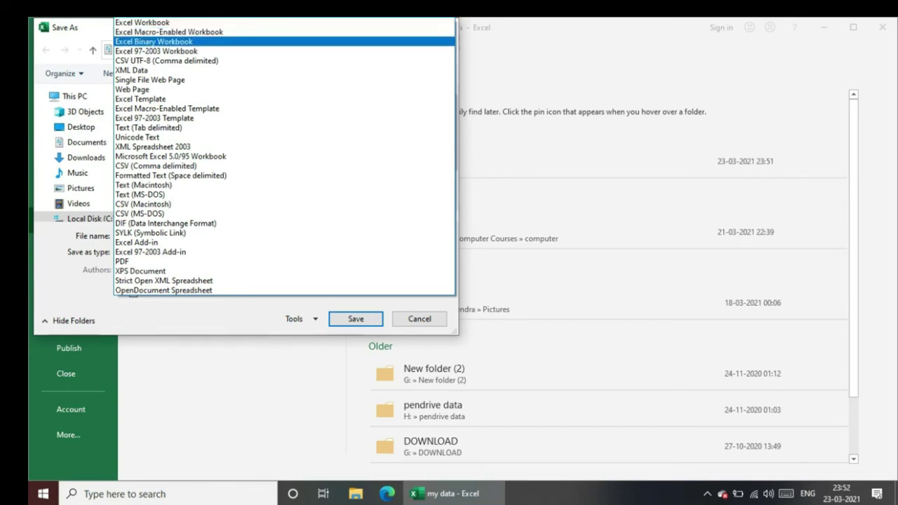
{"action": "key", "text": "Down"}
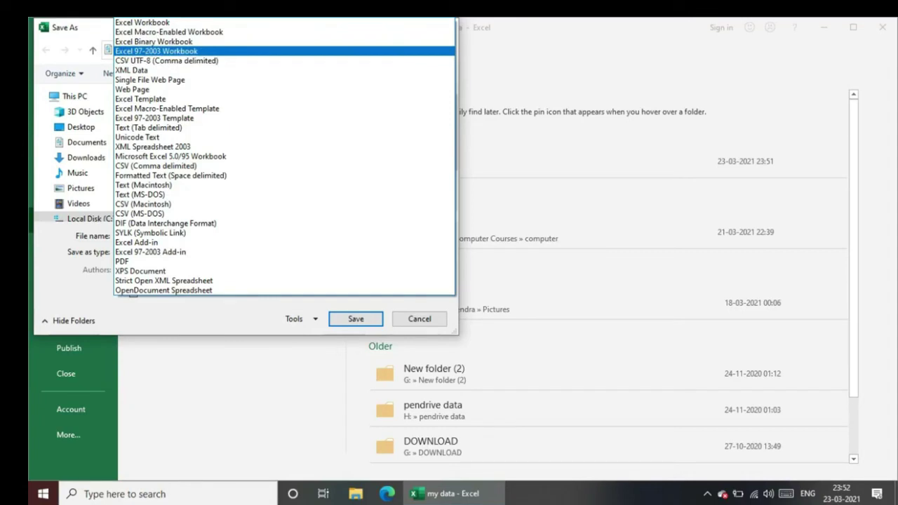
{"action": "key", "text": "Return"}
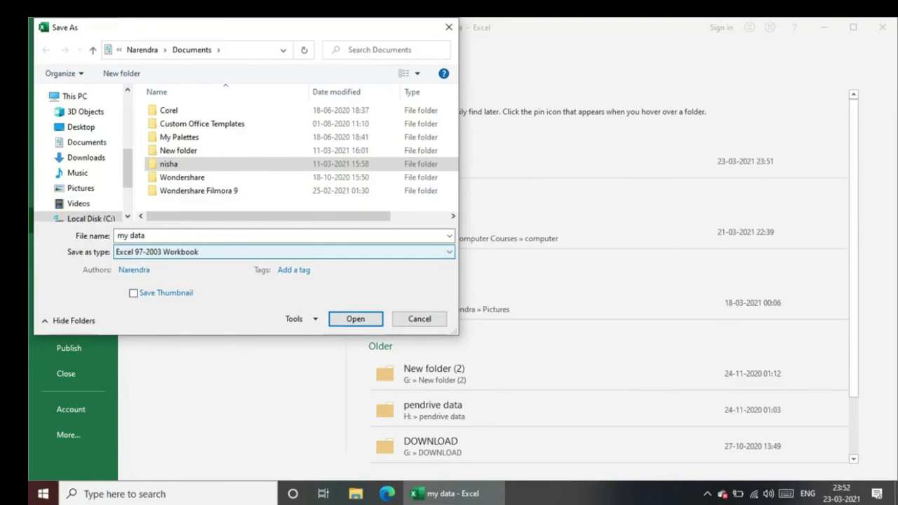
- Reopen the save-type list and browse down toward PDF
{"action": "key", "text": "alt+Down"}
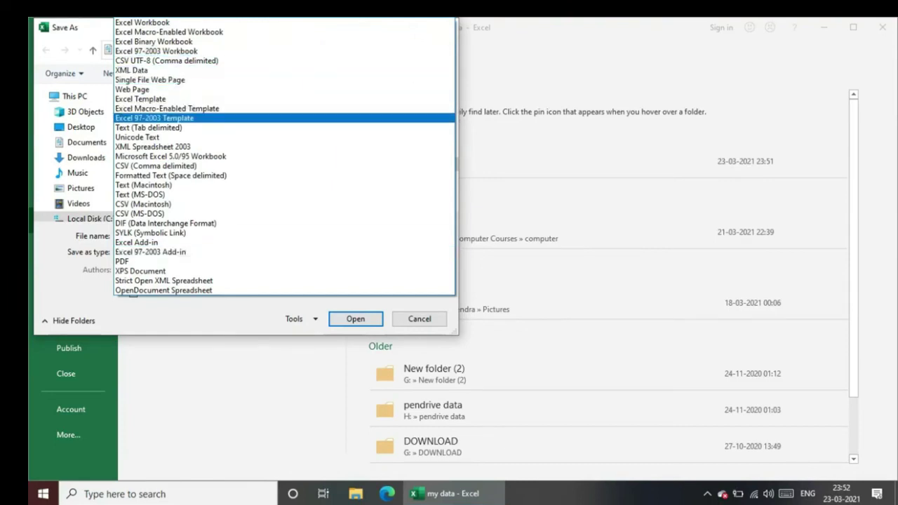
{"action": "key", "text": "Up"}
{"action": "key", "text": "Up"}
{"action": "key", "text": "Up"}
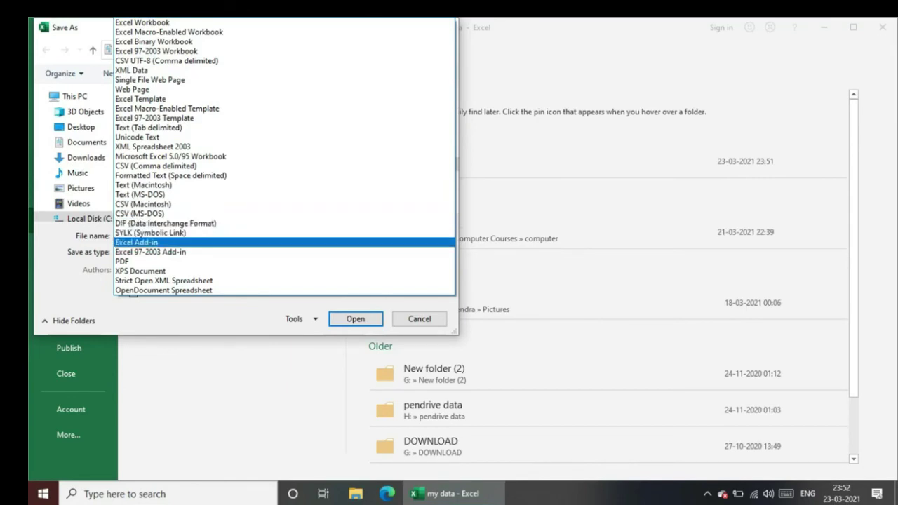
{"action": "key", "text": "Down"}
{"action": "key", "text": "Down"}
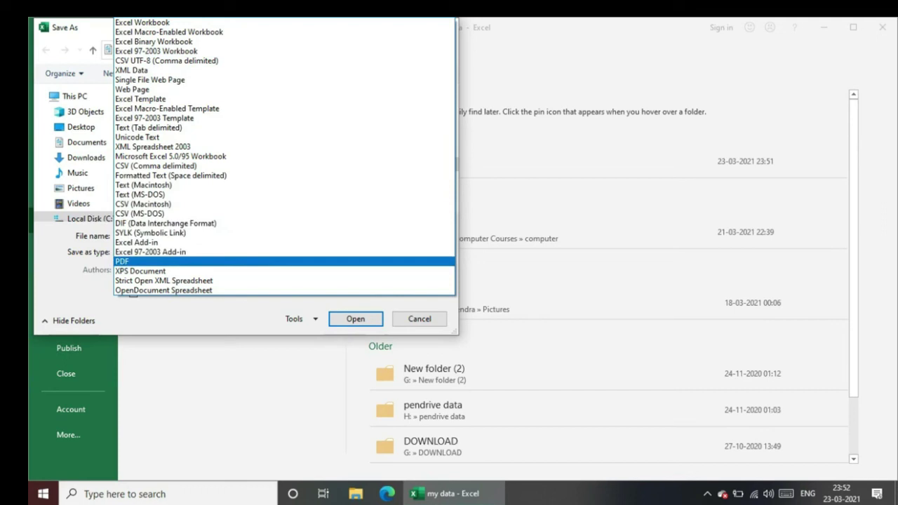
{"action": "key", "text": "Down"}
{"action": "key", "text": "Down"}
- Save 'my data' as a PDF in the Music folder
{"action": "left_click", "coordinate": [141, 261]}
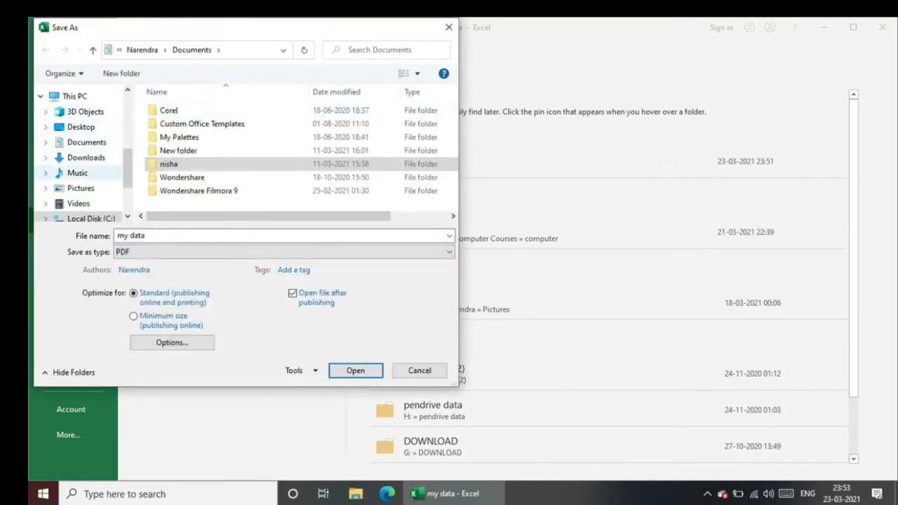
{"action": "left_click", "coordinate": [77, 173]}
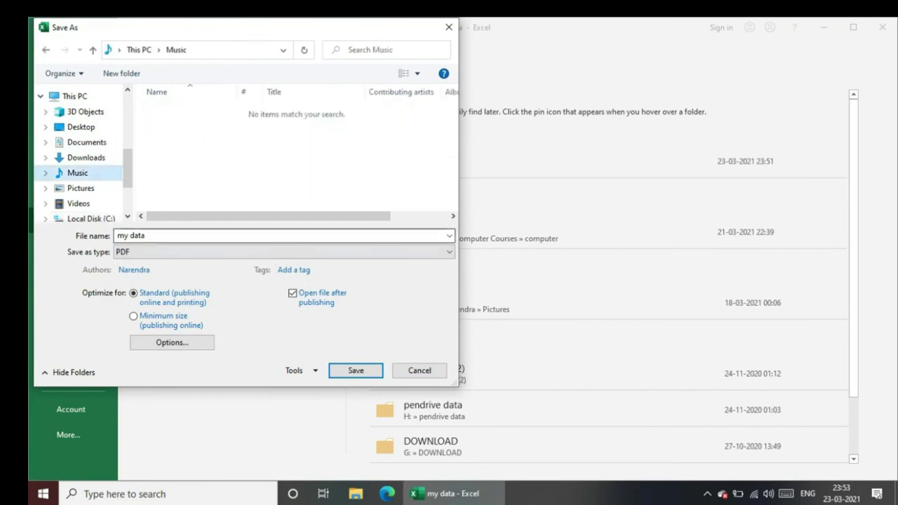
{"action": "key", "text": "Return"}
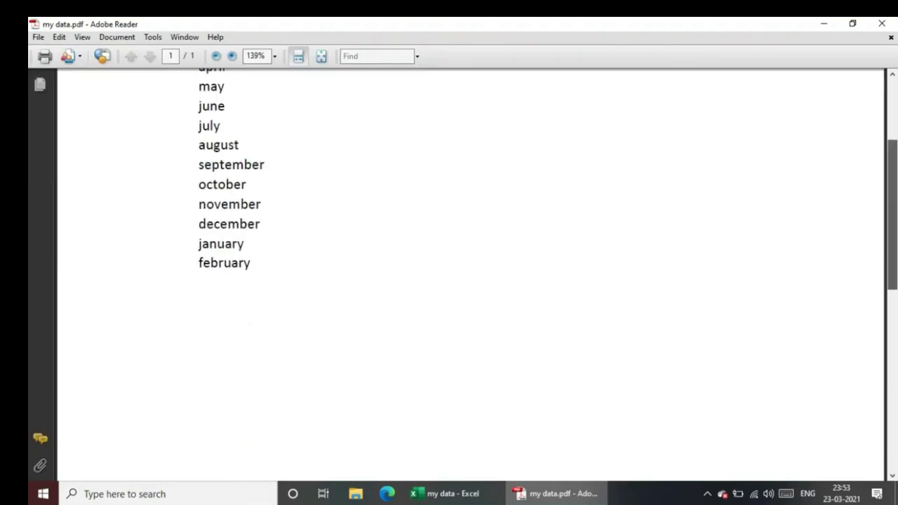
- Scroll through the exported month-list PDF, then minimize Adobe Reader back to Excel
{"action": "mouse_move", "coordinate": [891, 155]}
{"action": "left_mouse_down"}
{"action": "mouse_move", "coordinate": [892, 349]}
{"action": "mouse_move", "coordinate": [891, 190]}
{"action": "left_mouse_up"}
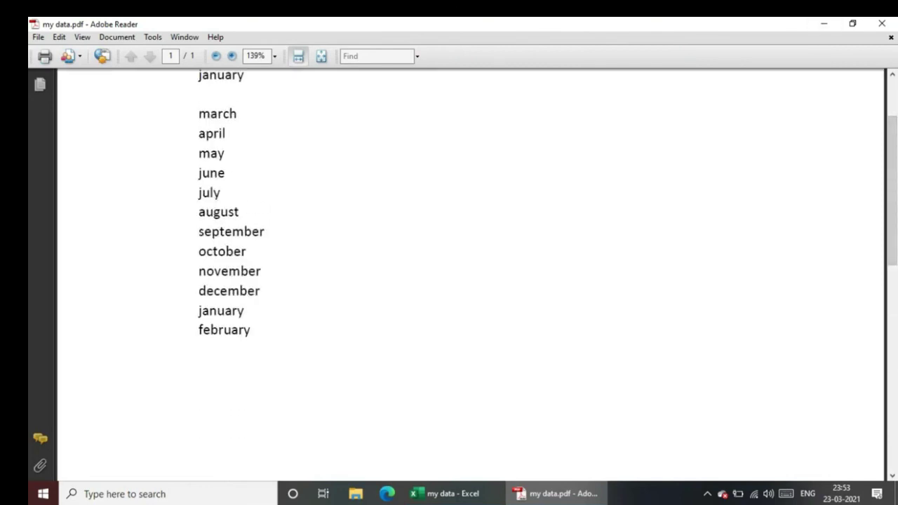
{"action": "left_click", "coordinate": [824, 23]}
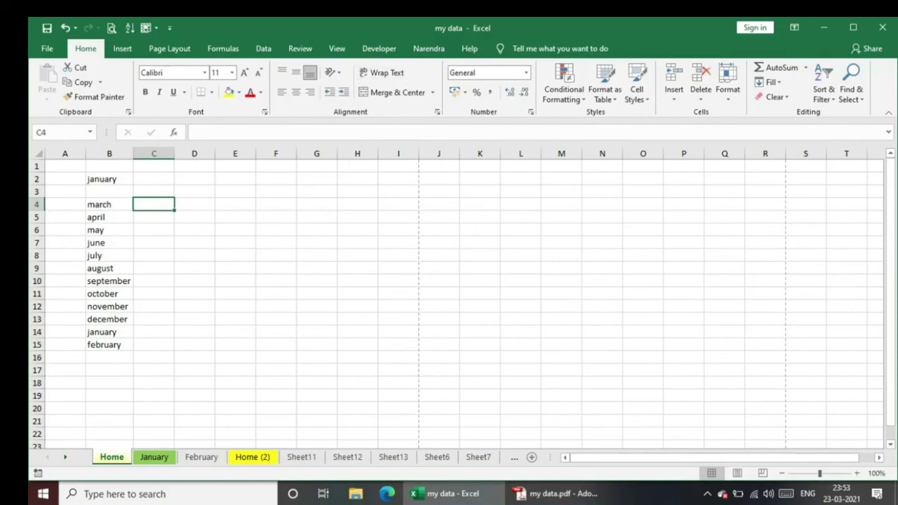
- Turn off the sheet gridlines from the View tab
{"action": "left_click", "coordinate": [276, 166]}
{"action": "left_click", "coordinate": [316, 268]}
{"action": "left_click", "coordinate": [316, 319]}
{"action": "left_click", "coordinate": [235, 243]}
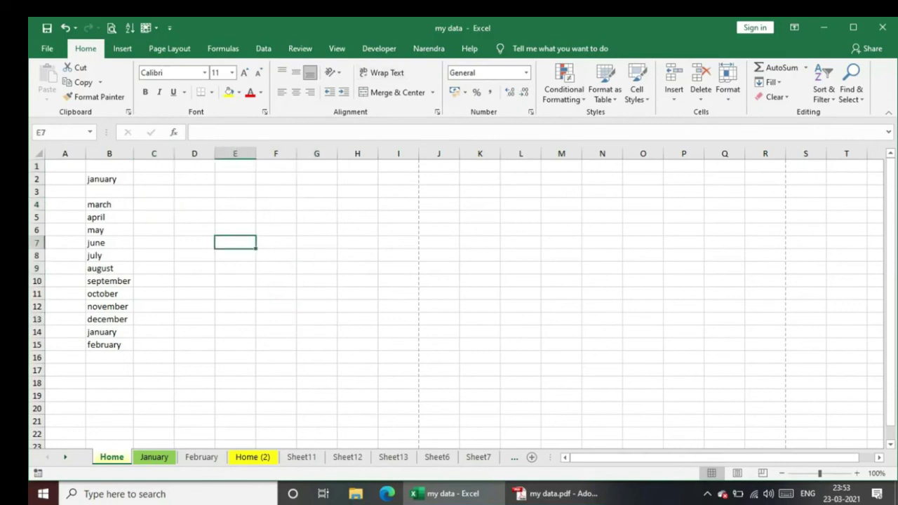
{"action": "left_click", "coordinate": [336, 48]}
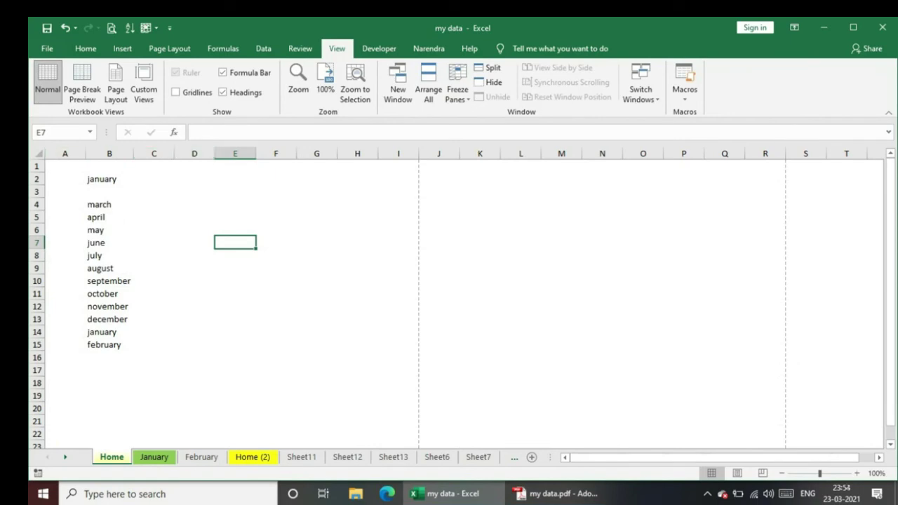
{"action": "scroll", "coordinate": [456, 302], "scroll_direction": "down", "scroll_amount": 1}
{"action": "scroll", "coordinate": [456, 302], "scroll_direction": "down", "scroll_amount": 3}
{"action": "scroll", "coordinate": [456, 302], "scroll_direction": "down", "scroll_amount": 4}
{"action": "scroll", "coordinate": [456, 302], "scroll_direction": "down", "scroll_amount": 1}
{"action": "scroll", "coordinate": [456, 302], "scroll_direction": "up", "scroll_amount": 1}
{"action": "scroll", "coordinate": [456, 301], "scroll_direction": "up", "scroll_amount": 7}
{"action": "scroll", "coordinate": [456, 302], "scroll_direction": "up", "scroll_amount": 1}
- Apply All Borders to the month list in B2:B16
{"action": "left_click_drag", "start_coordinate": [101, 179], "coordinate": [109, 357]}
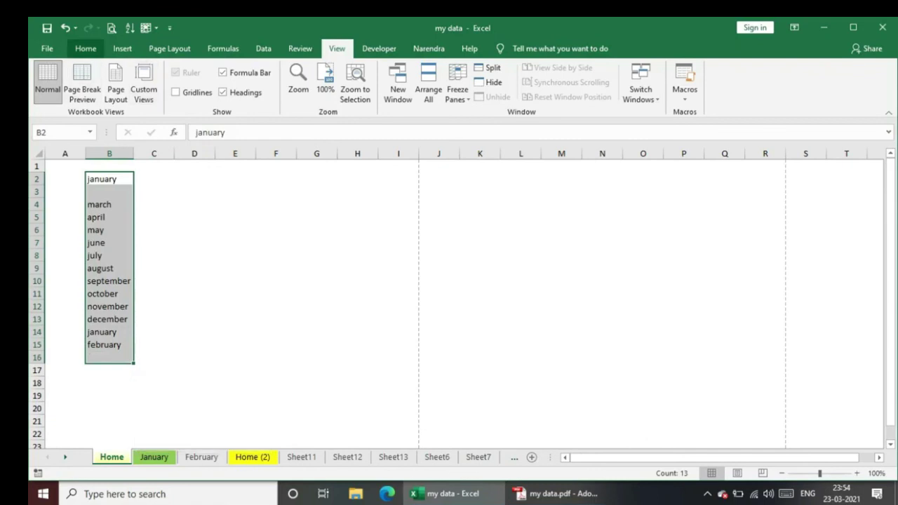
{"action": "left_click", "coordinate": [85, 48]}
{"action": "left_click", "coordinate": [211, 92]}
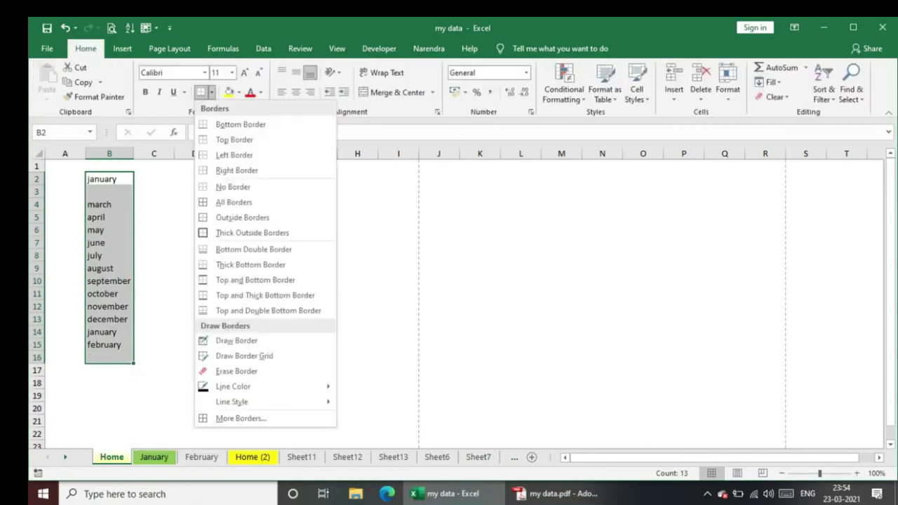
{"action": "left_click", "coordinate": [233, 202]}
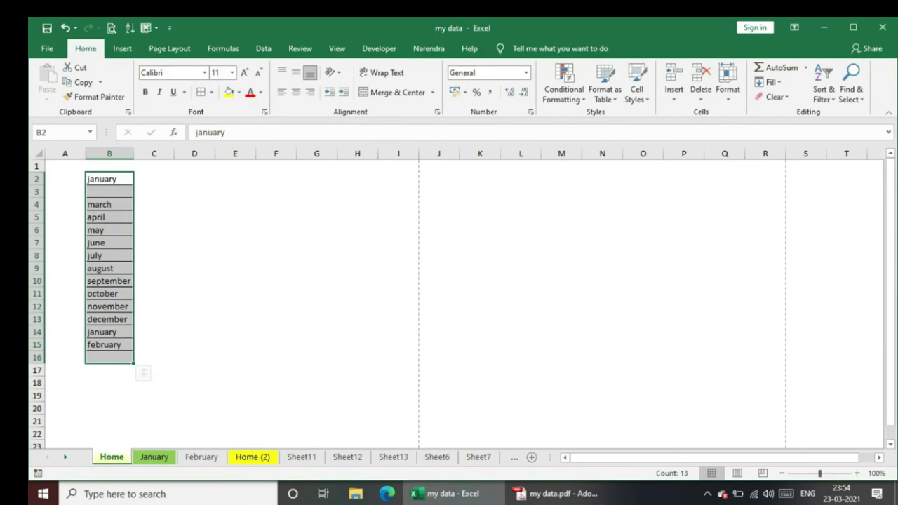
{"action": "left_click", "coordinate": [235, 230]}
- Export the bordered workbook as the PDF 'my data' to the Desktop
{"action": "left_click", "coordinate": [47, 48]}
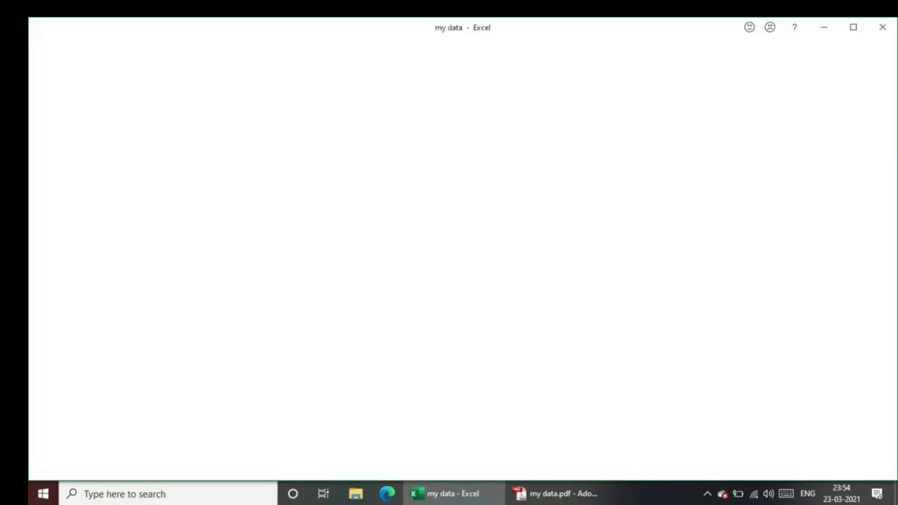
{"action": "left_click", "coordinate": [69, 220]}
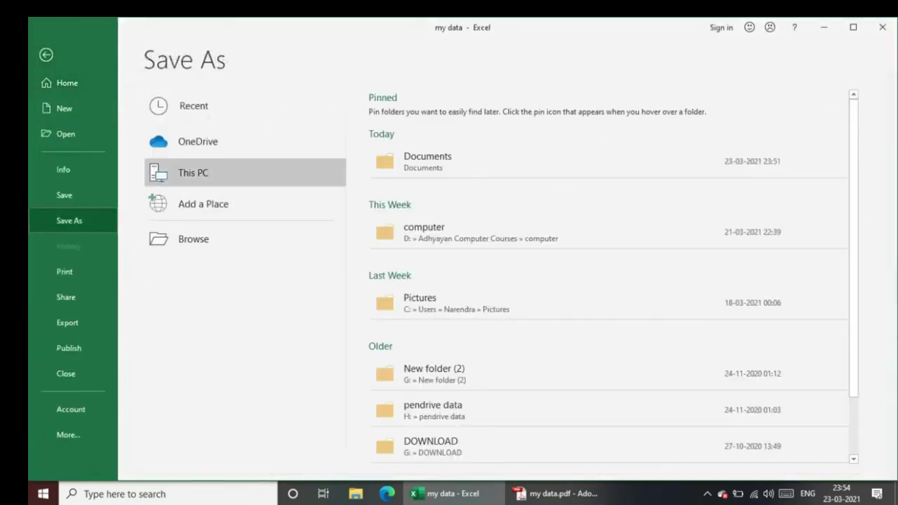
{"action": "left_click", "coordinate": [193, 239]}
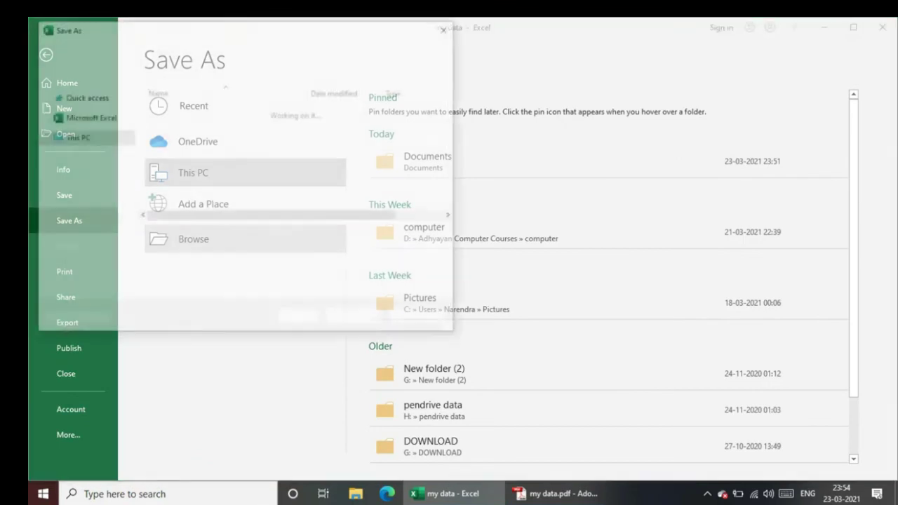
{"action": "left_click", "coordinate": [81, 127]}
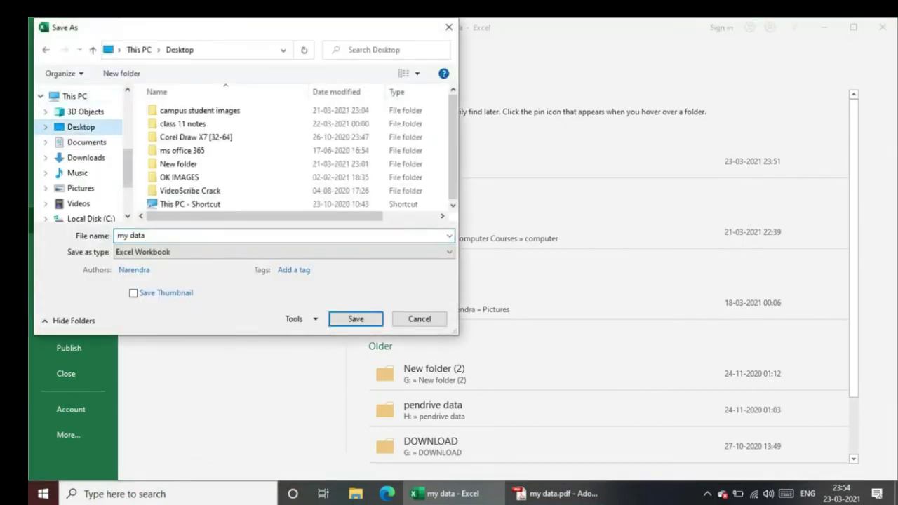
{"action": "key", "text": "alt+Down"}
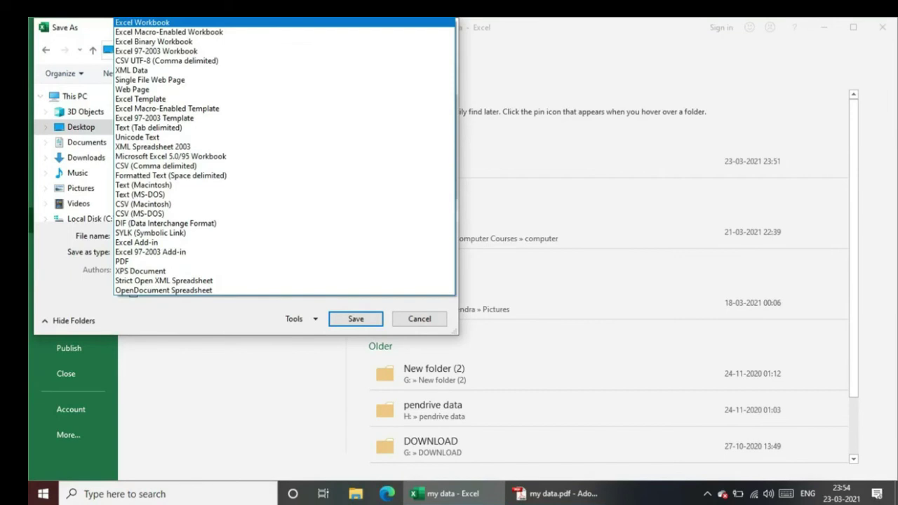
{"action": "key", "text": "p"}
{"action": "key", "text": "Return"}
{"action": "key", "text": "Return"}
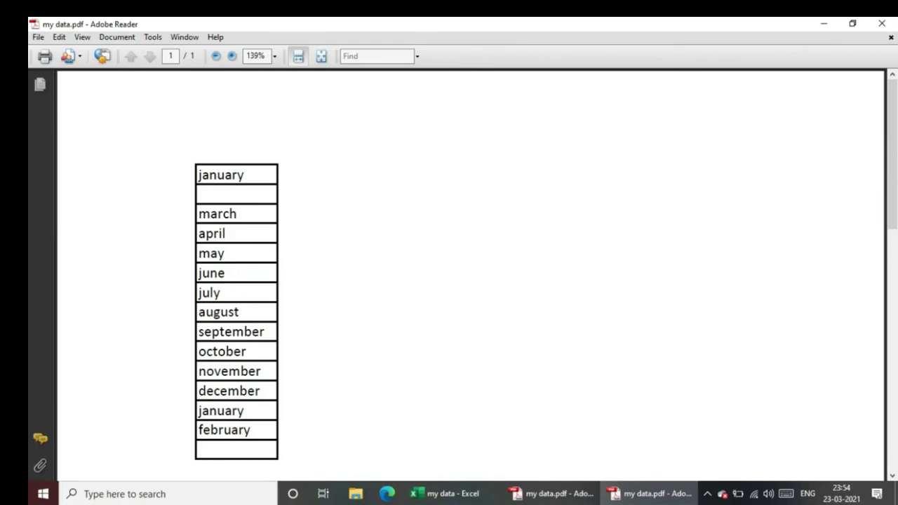
- Close the bordered month-list PDF in Adobe Reader
{"action": "left_click", "coordinate": [881, 23]}
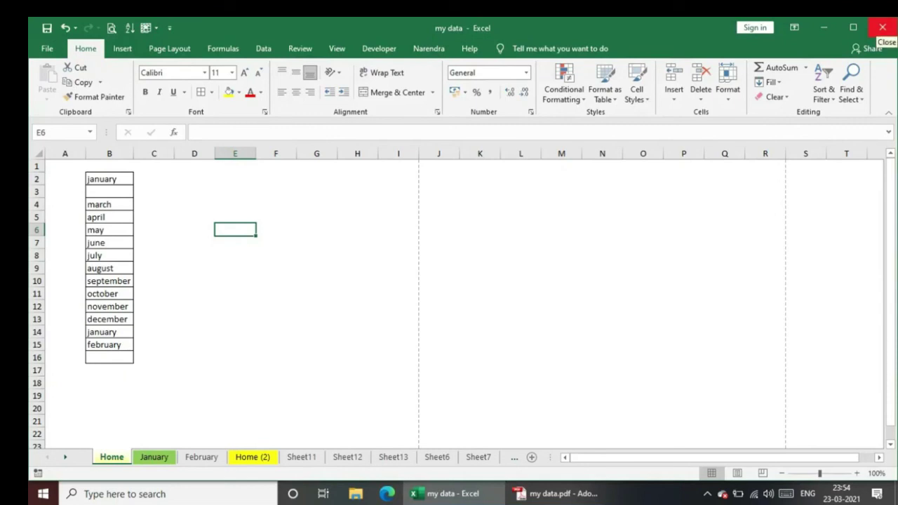
- Close the 'my data' workbook window in Excel
{"action": "left_click", "coordinate": [881, 27]}
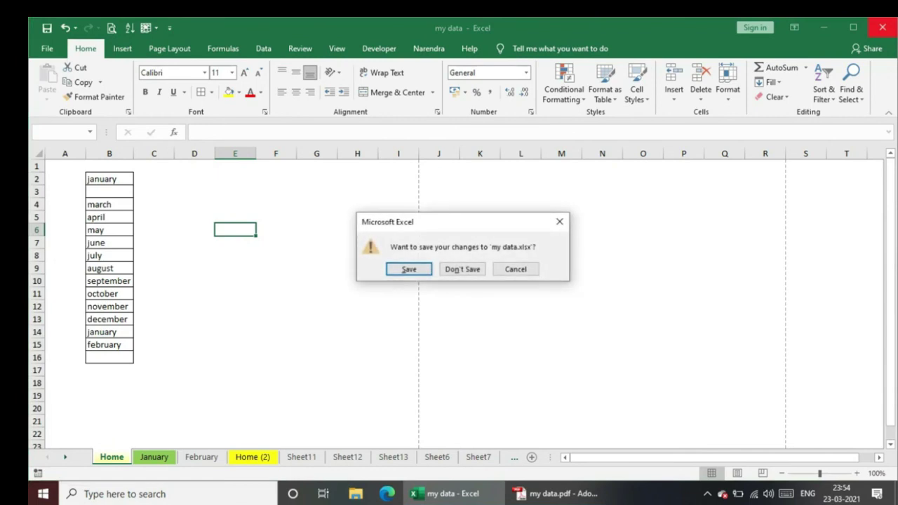